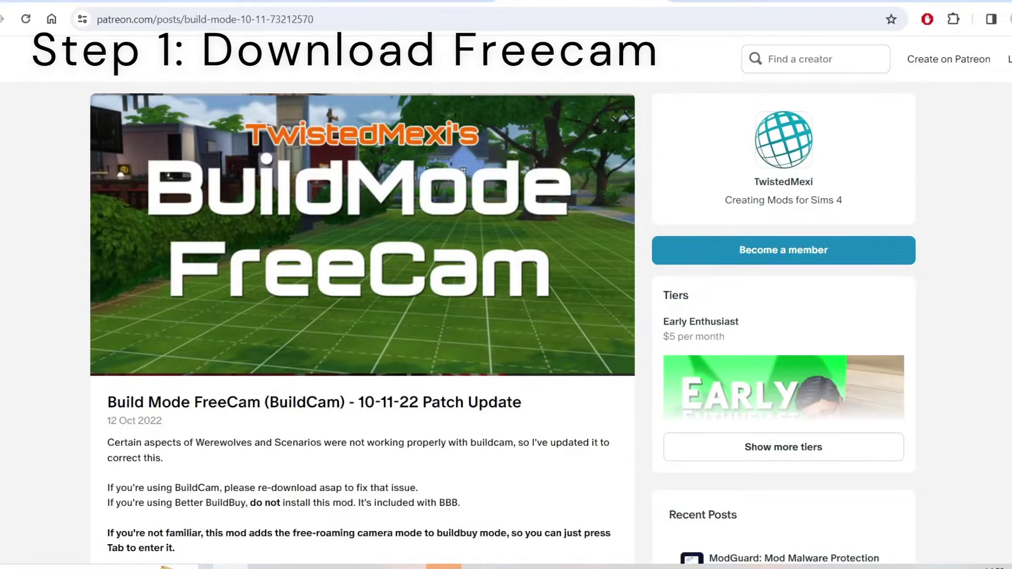
Step: Download the TwistedMexi's BuildMode FreeCam 10-11-22.zip file from the Patreon post and open it
{"action": "scroll", "coordinate": [162, 287], "scroll_direction": "down", "scroll_amount": 3}
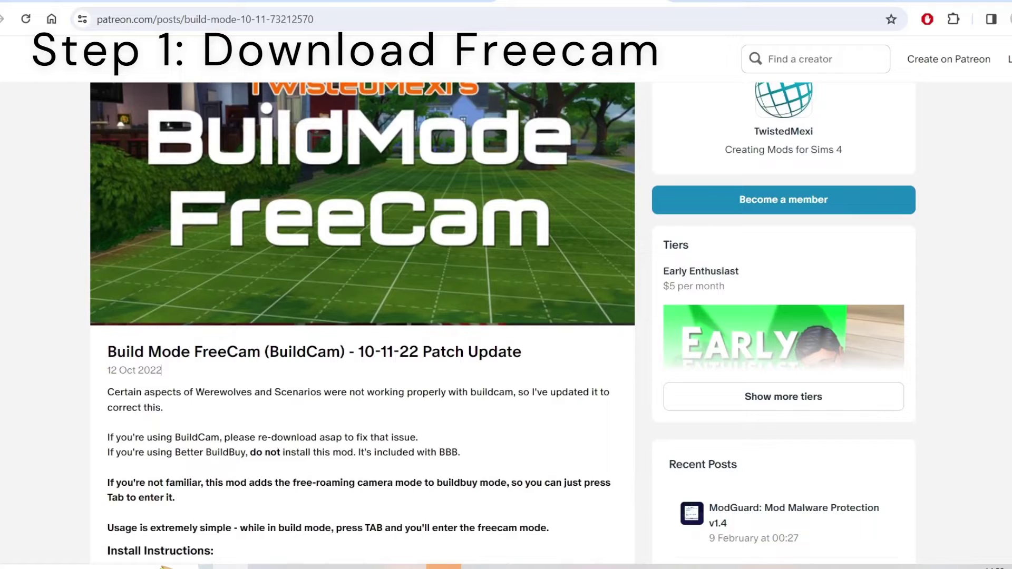
{"action": "scroll", "coordinate": [162, 287], "scroll_direction": "down", "scroll_amount": 4}
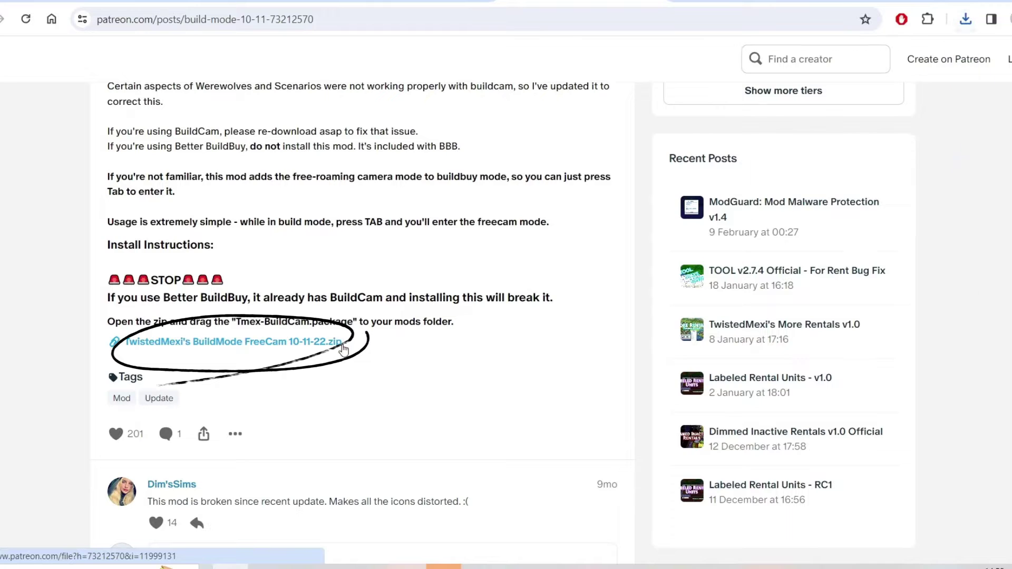
{"action": "left_click", "coordinate": [343, 349]}
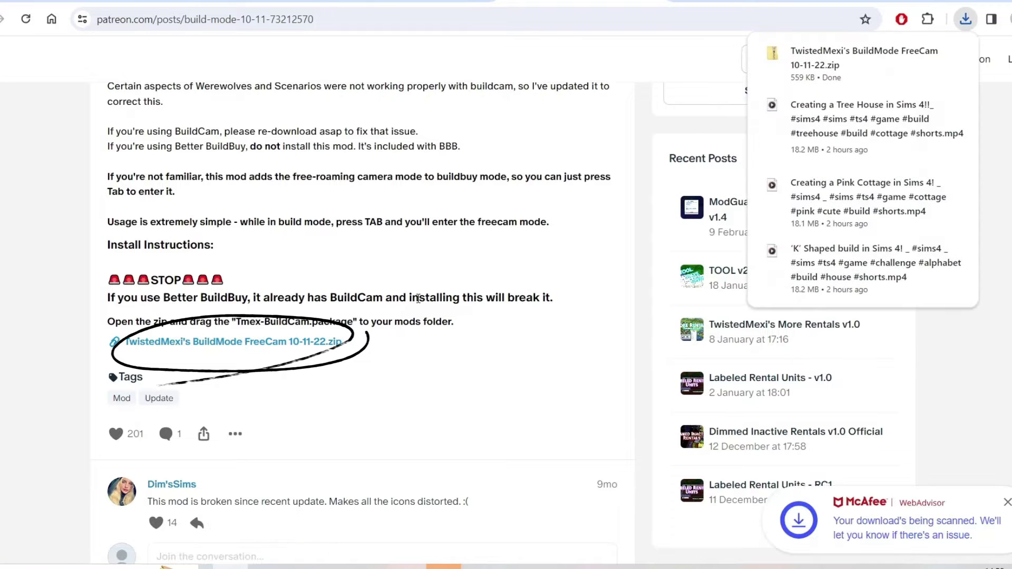
{"action": "left_click", "coordinate": [853, 59]}
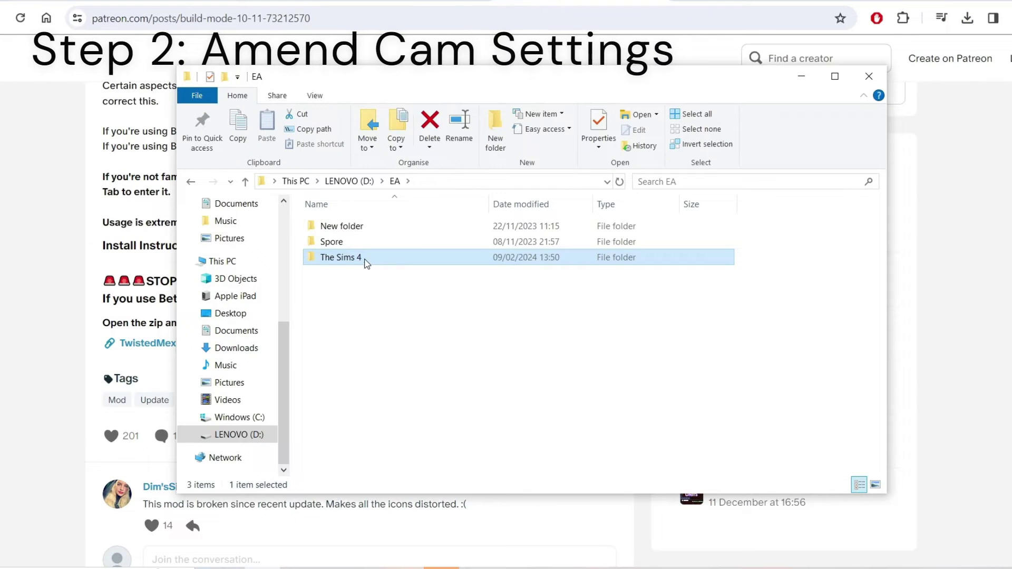
Step: Open the VideoCamera configuration file from The Sims 4 installation's Game > Bin > res folder
{"action": "double_click", "coordinate": [364, 261]}
{"action": "scroll", "coordinate": [382, 305], "scroll_direction": "down", "scroll_amount": 3}
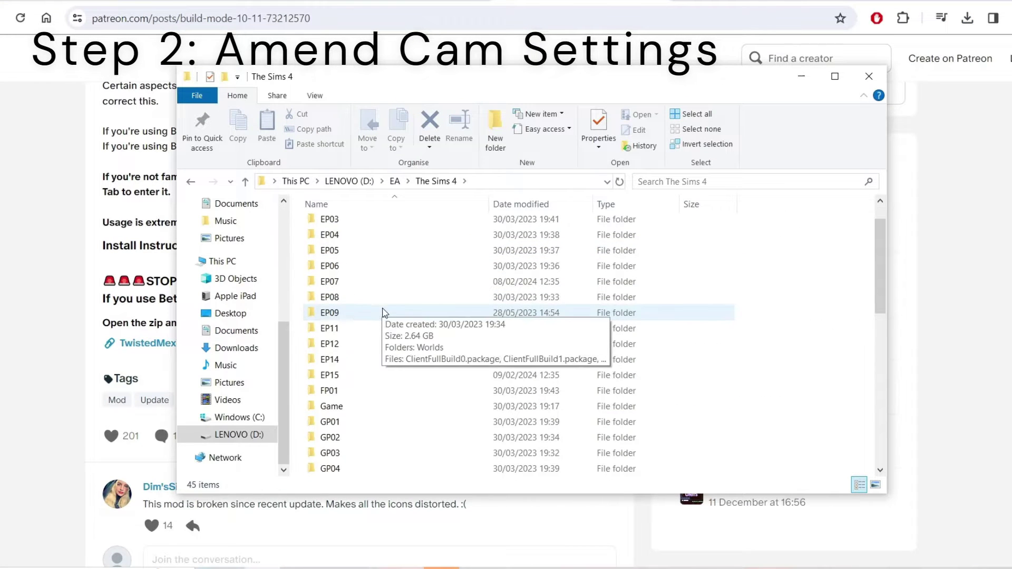
{"action": "double_click", "coordinate": [361, 409]}
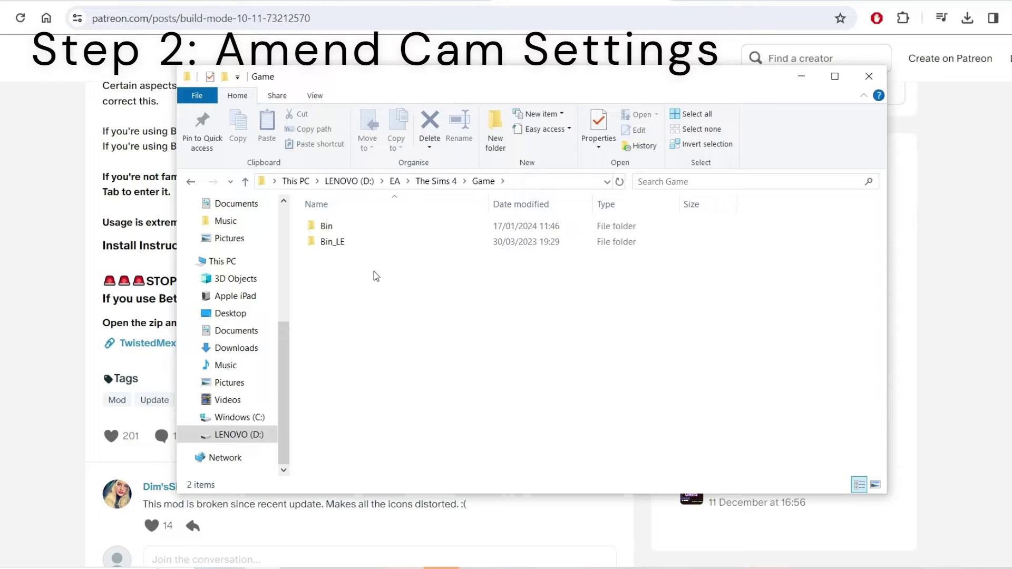
{"action": "double_click", "coordinate": [371, 228]}
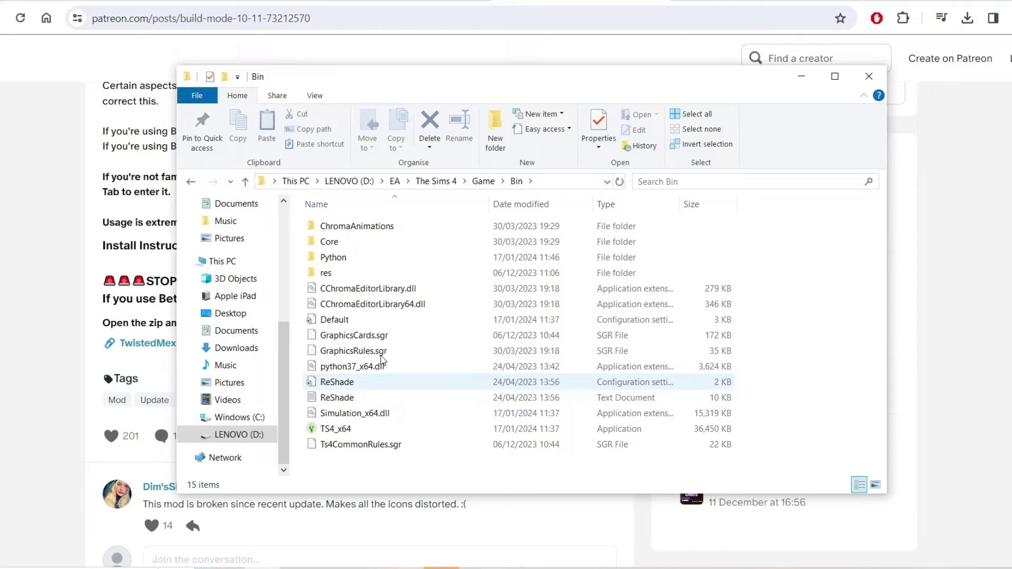
{"action": "double_click", "coordinate": [352, 275]}
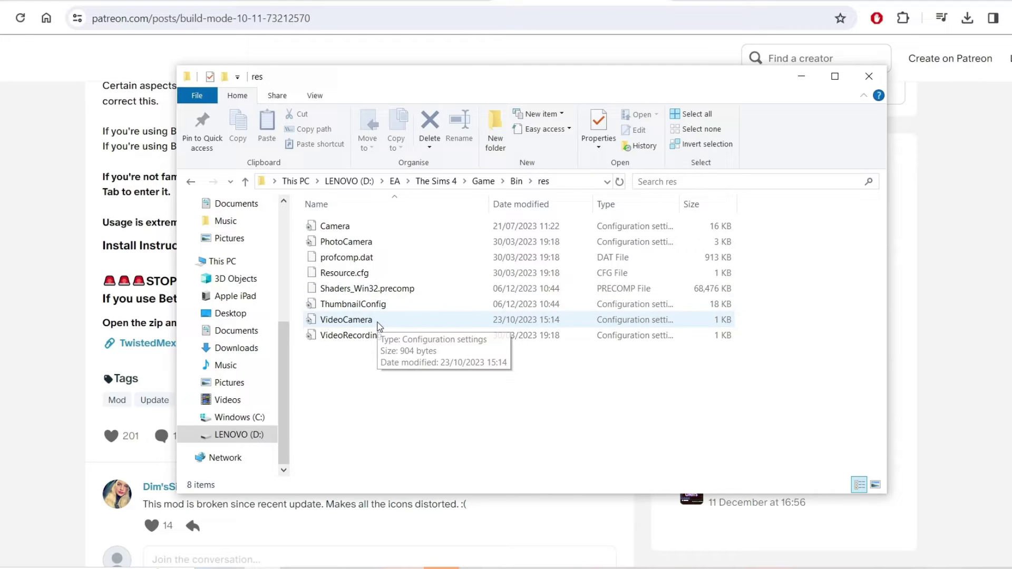
{"action": "double_click", "coordinate": [378, 323]}
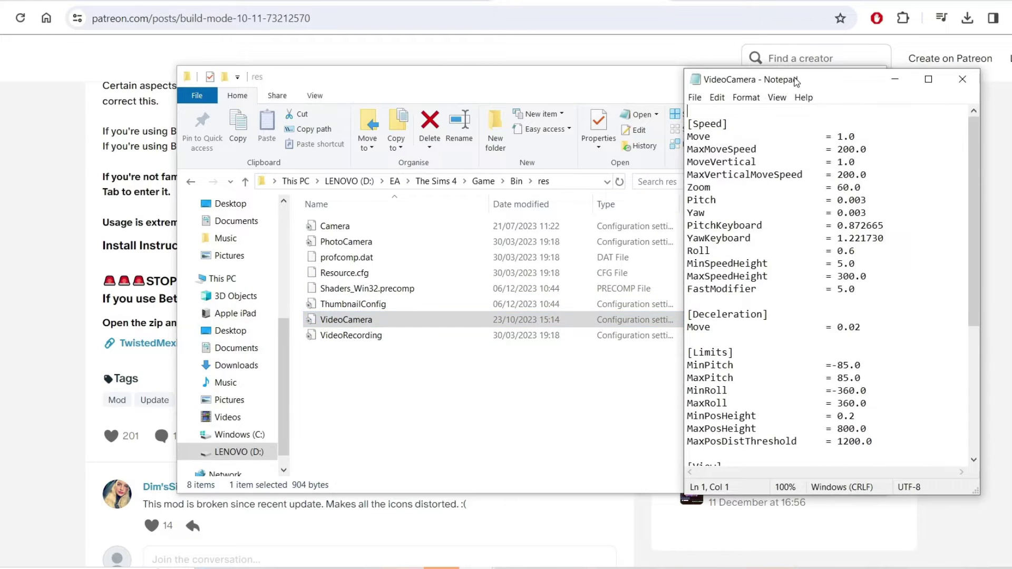
Step: Check the default, Camera 5 and Camera 6 interpolator types in the VideoCamera file
{"action": "left_click_drag", "start_coordinate": [797, 81], "coordinate": [462, 104]}
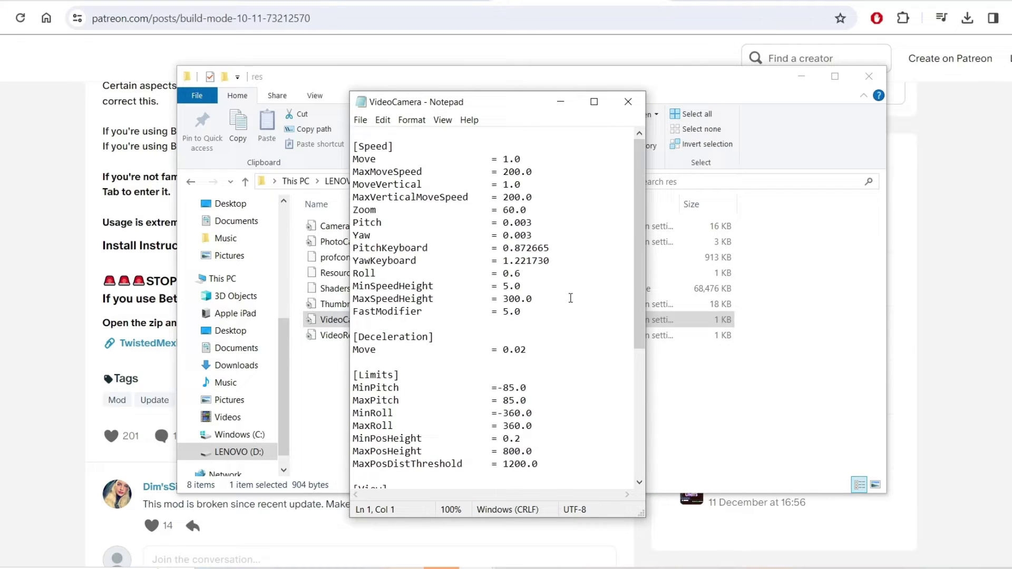
{"action": "scroll", "coordinate": [570, 298], "scroll_direction": "down", "scroll_amount": 6}
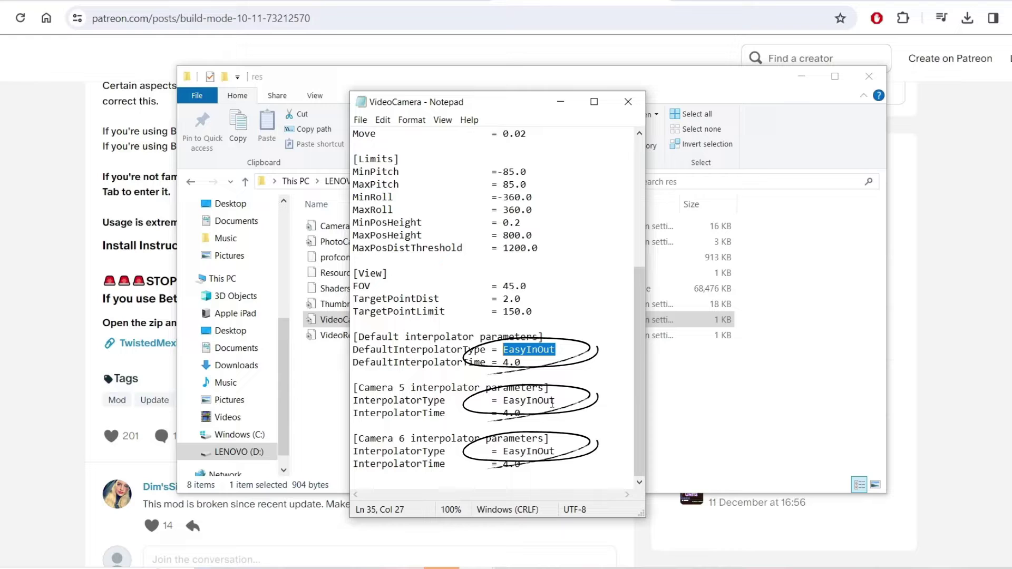
{"action": "left_click", "coordinate": [517, 451]}
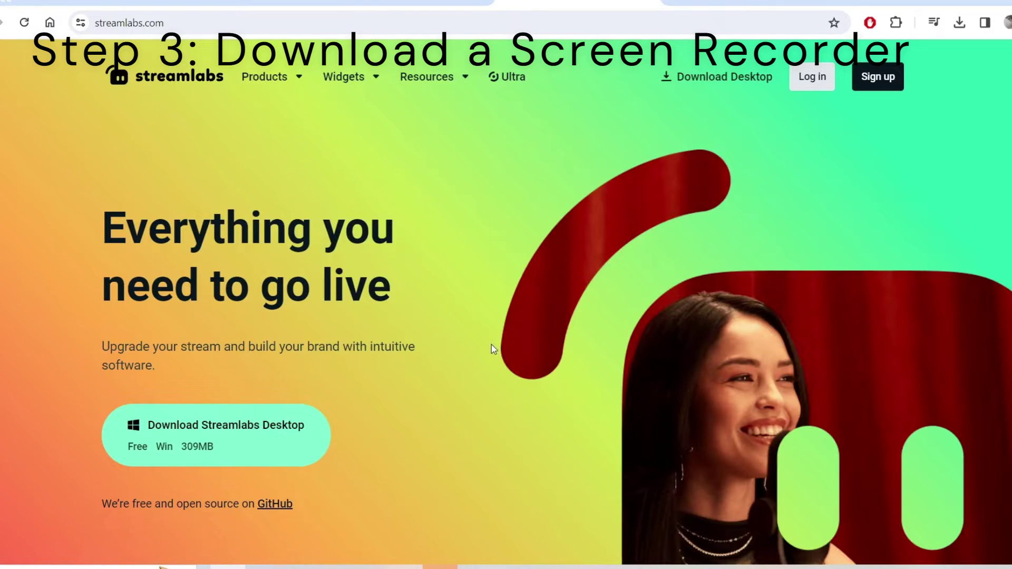
Step: Look through the Streamlabs home page for its screen recording software and other products
{"action": "scroll", "coordinate": [484, 370], "scroll_direction": "down", "scroll_amount": 12}
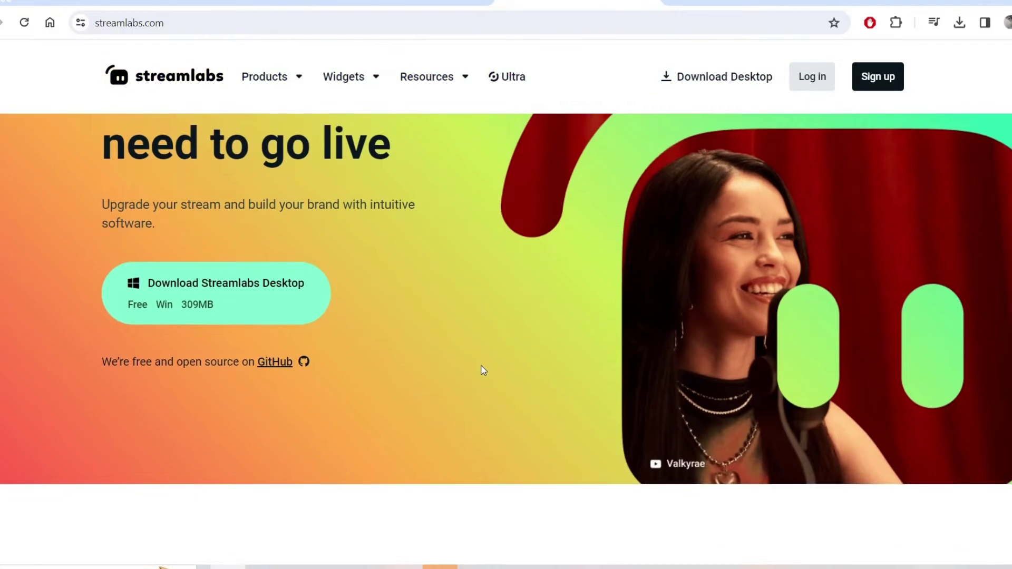
{"action": "scroll", "coordinate": [479, 356], "scroll_direction": "down", "scroll_amount": 12}
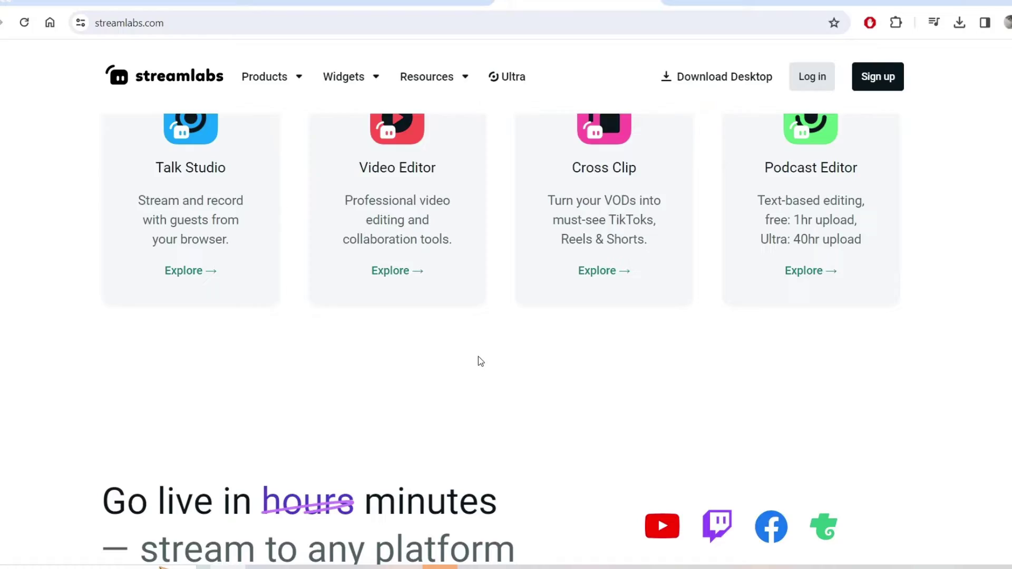
{"action": "scroll", "coordinate": [478, 356], "scroll_direction": "down", "scroll_amount": 4}
{"action": "scroll", "coordinate": [478, 356], "scroll_direction": "up", "scroll_amount": 4}
{"action": "scroll", "coordinate": [477, 356], "scroll_direction": "up", "scroll_amount": 15}
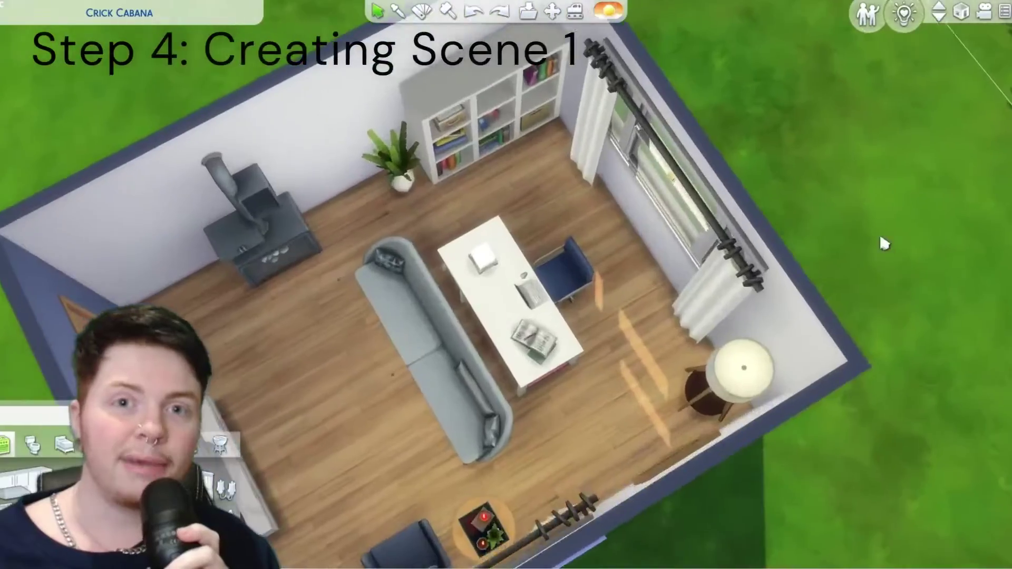
Step: Frame the first scene with the free camera, looking down on the stove, bookcase, sofa and desk
{"action": "left_click_drag", "start_coordinate": [884, 244], "coordinate": [881, 235]}
{"action": "left_click_drag", "start_coordinate": [997, 266], "coordinate": [1004, 265]}
{"action": "left_click_drag", "start_coordinate": [949, 215], "coordinate": [949, 215]}
{"action": "left_click_drag", "start_coordinate": [924, 113], "coordinate": [912, 113]}
{"action": "left_click_drag", "start_coordinate": [897, 172], "coordinate": [901, 173]}
{"action": "scroll", "coordinate": [506, 284], "scroll_direction": "down", "scroll_amount": 3}
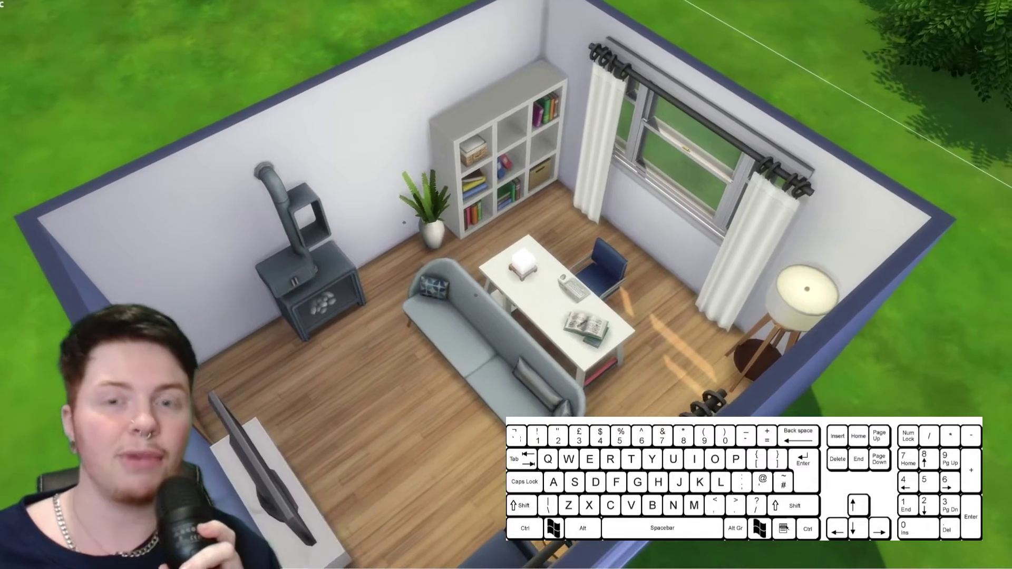
{"action": "key", "text": "Down"}
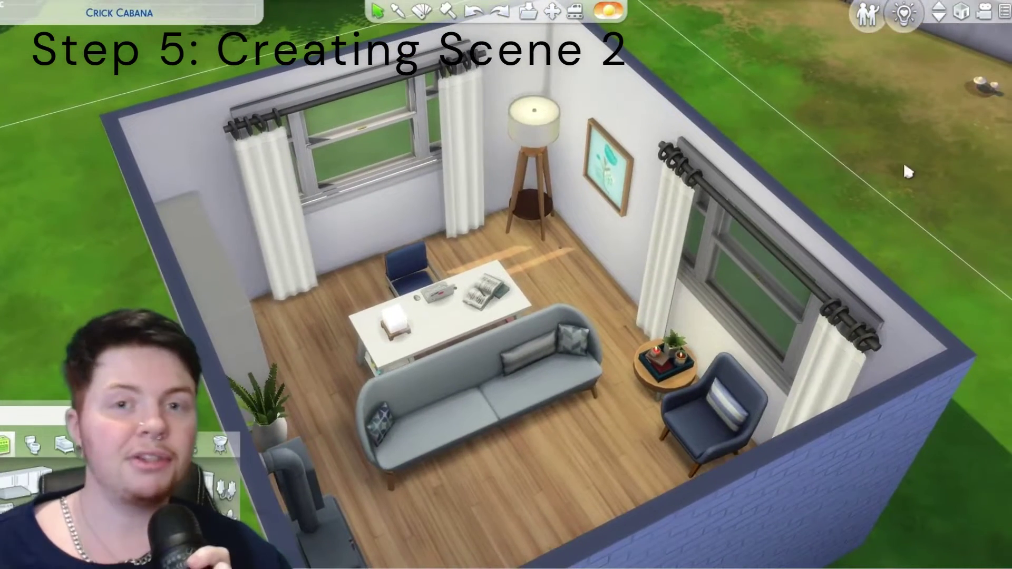
Step: Frame the second scene with the free camera from an opposite high angle covering the sofa, desk and armchair
{"action": "left_click_drag", "start_coordinate": [908, 172], "coordinate": [875, 178]}
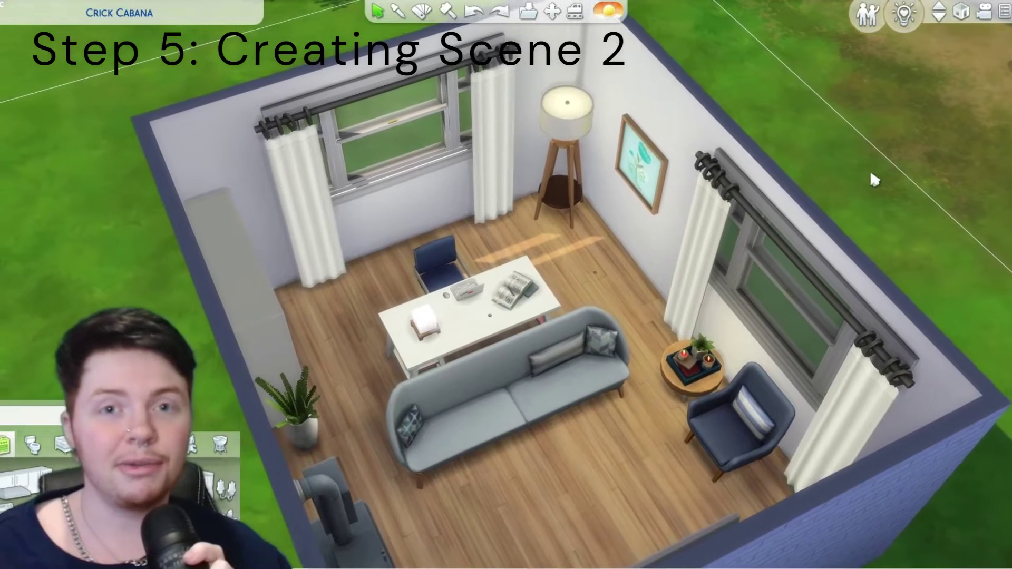
{"action": "key", "text": "Tab"}
{"action": "scroll", "coordinate": [506, 285], "scroll_direction": "down", "scroll_amount": 4}
{"action": "key", "text": "s"}
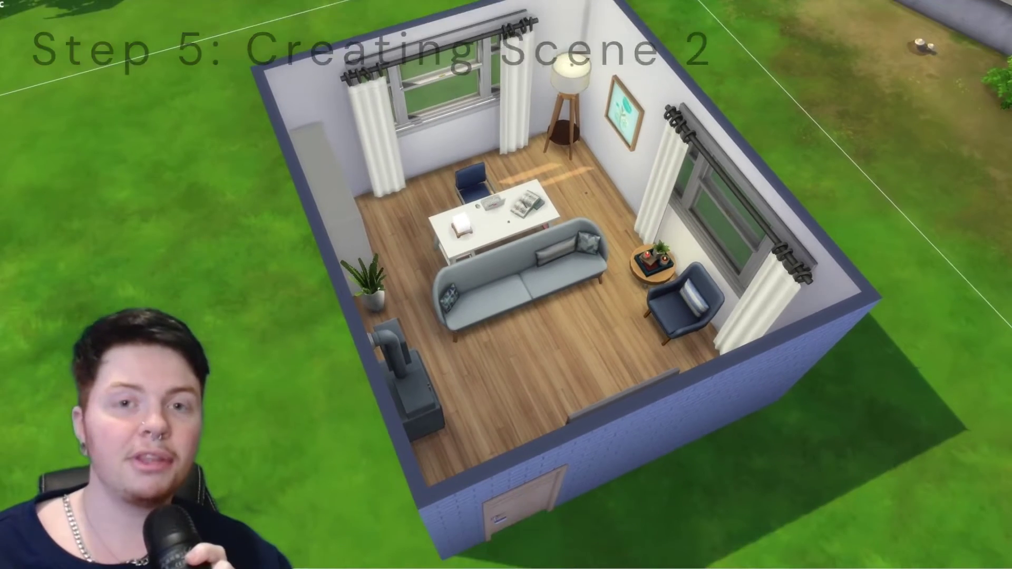
{"action": "scroll", "coordinate": [506, 285], "scroll_direction": "up", "scroll_amount": 2}
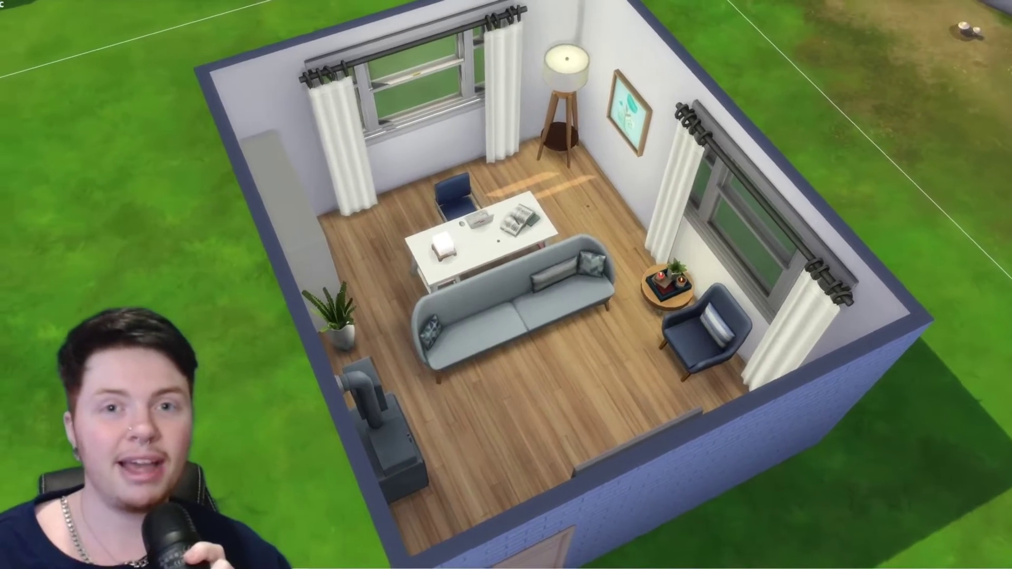
{"action": "scroll", "coordinate": [506, 285], "scroll_direction": "down", "scroll_amount": 2}
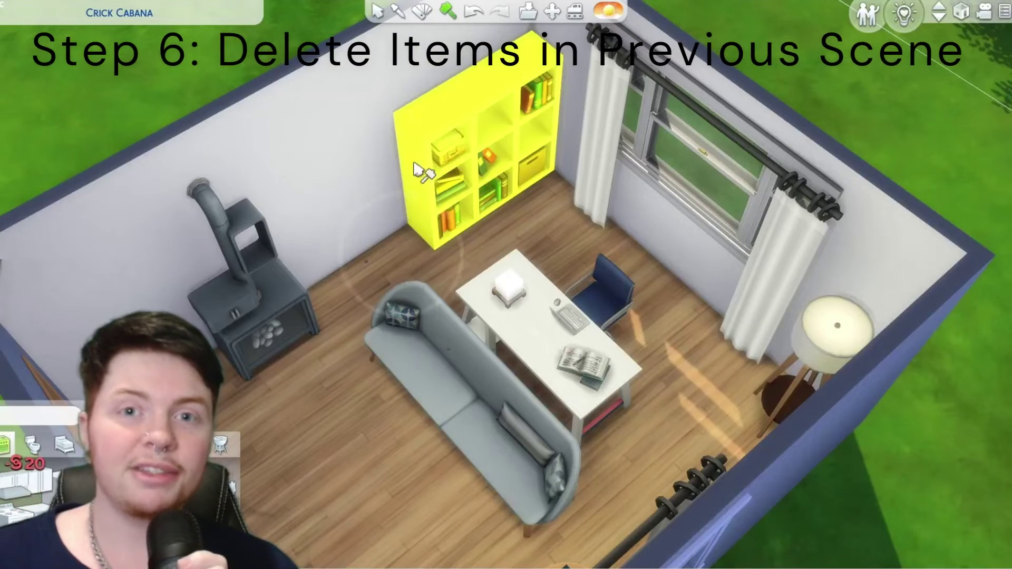
Step: Delete the bookcase and the desk with its book, lamp and chair from the room
{"action": "left_click", "coordinate": [462, 113]}
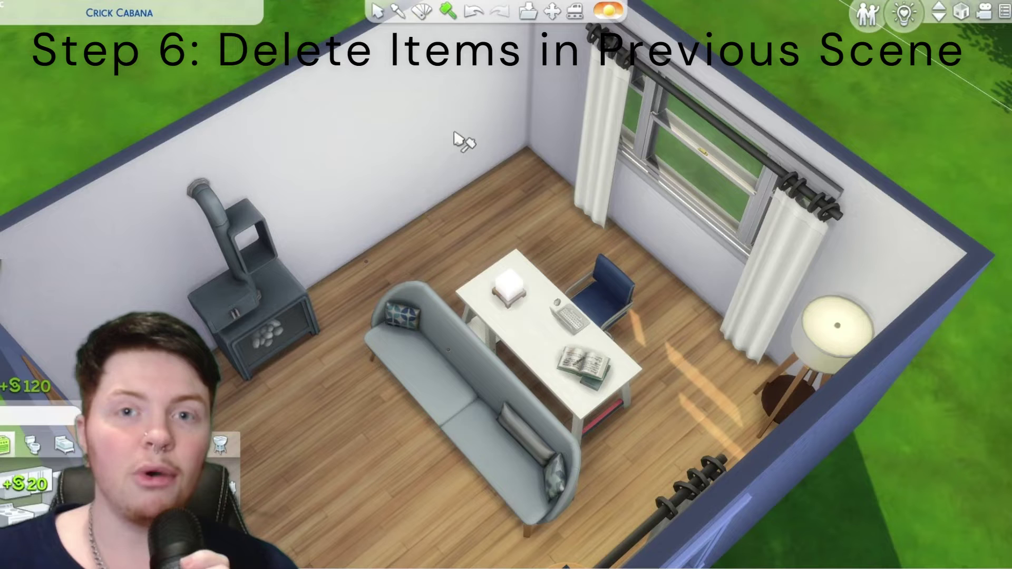
{"action": "left_click", "coordinate": [586, 369]}
{"action": "left_click", "coordinate": [509, 290]}
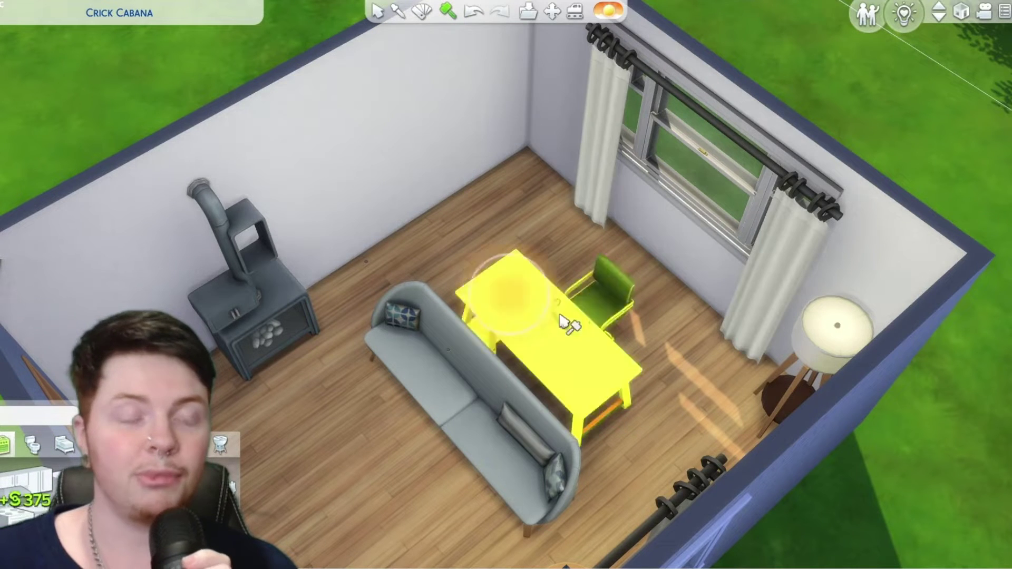
{"action": "left_click", "coordinate": [601, 301]}
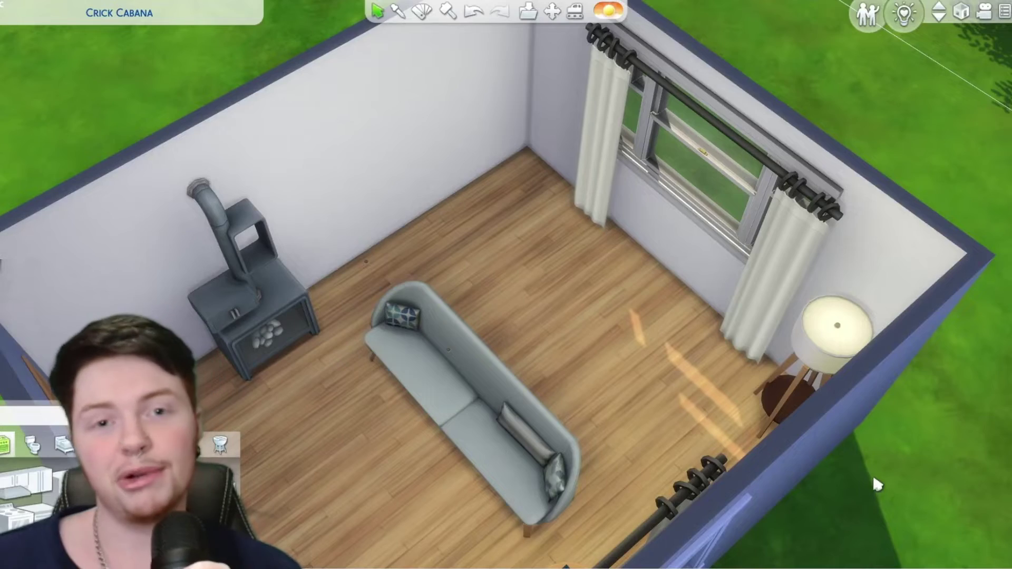
Step: Enter the free camera, play the transition from the second scene's view to the first, and return to build mode
{"action": "left_click_drag", "start_coordinate": [875, 483], "coordinate": [881, 485]}
{"action": "left_click_drag", "start_coordinate": [916, 393], "coordinate": [845, 377]}
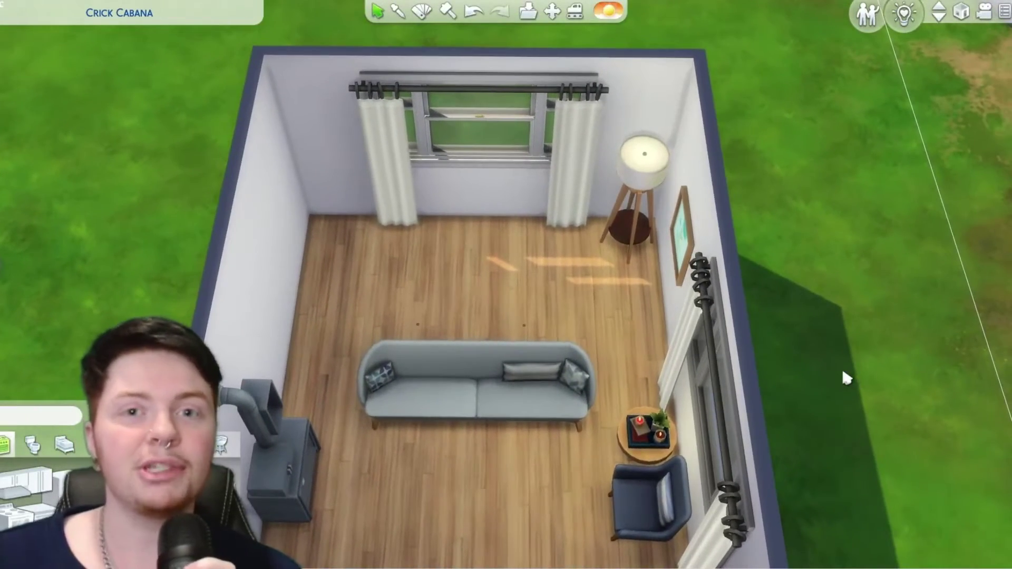
{"action": "key", "text": "Tab"}
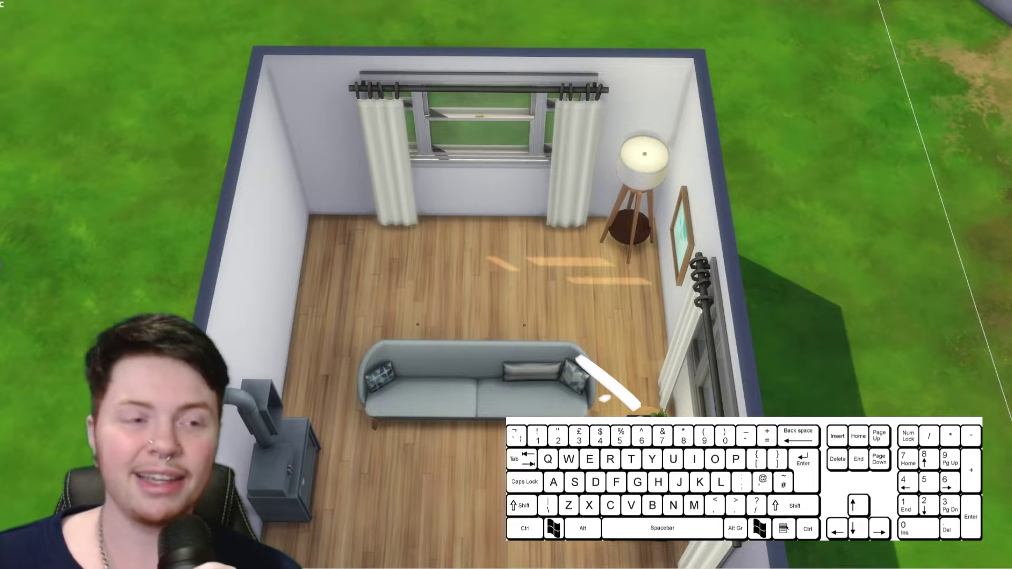
{"action": "key", "text": "a"}
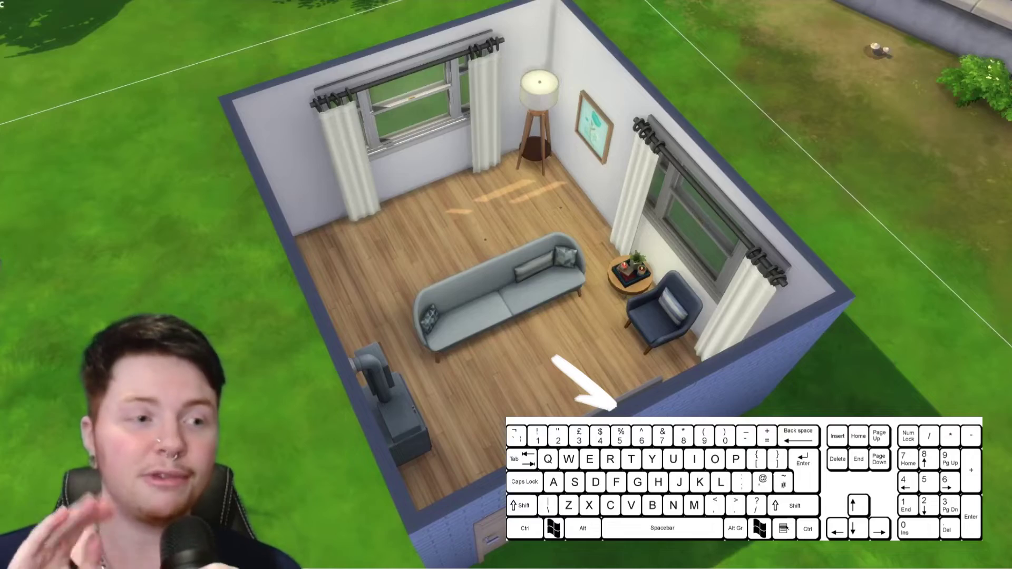
{"action": "key", "text": "d"}
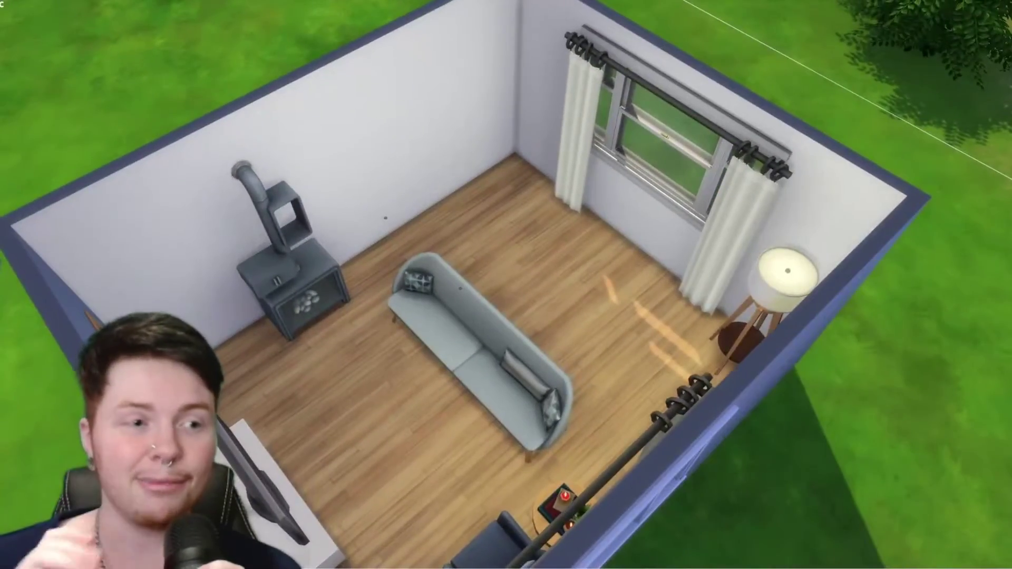
{"action": "key", "text": "Tab"}
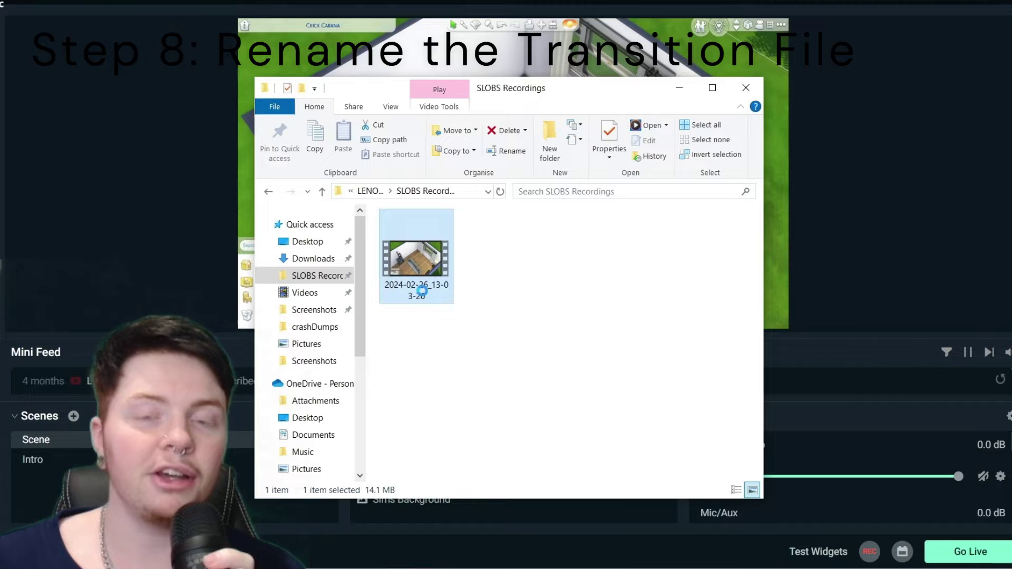
Step: Rename the transition recording in the SLOBS Recordings folder as 2-1
{"action": "right_click", "coordinate": [422, 228]}
{"action": "left_click", "coordinate": [459, 534]}
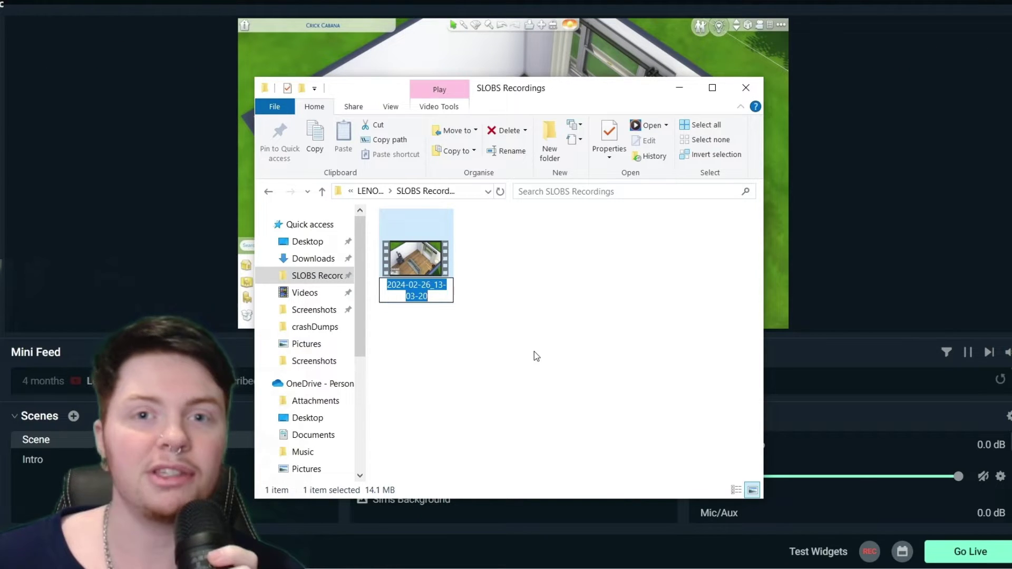
{"action": "type", "text": "2-1"}
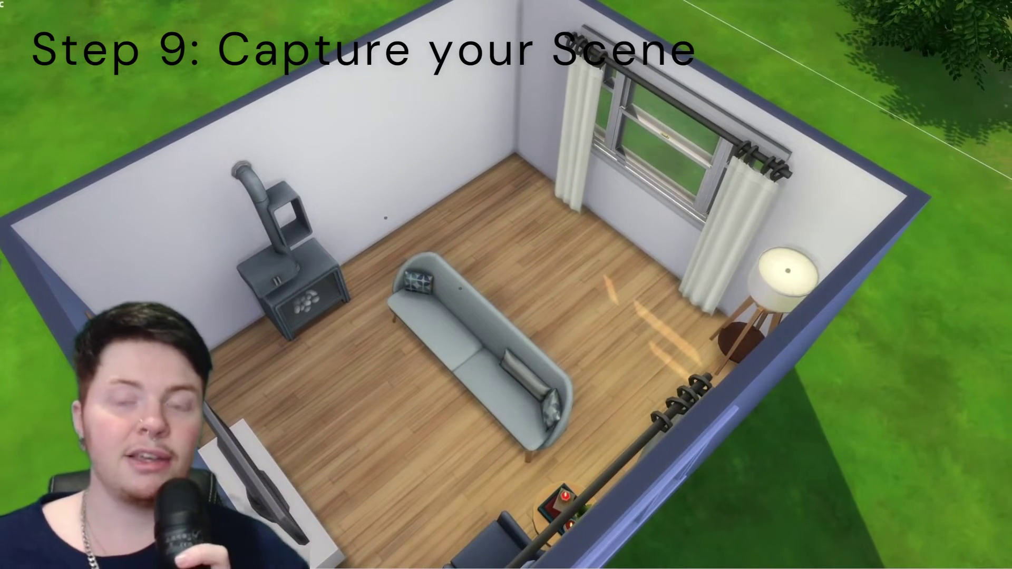
Step: Capture free-camera screenshots of the first scene while the deleted furniture is put back piece by piece
{"action": "key", "text": "Tab"}
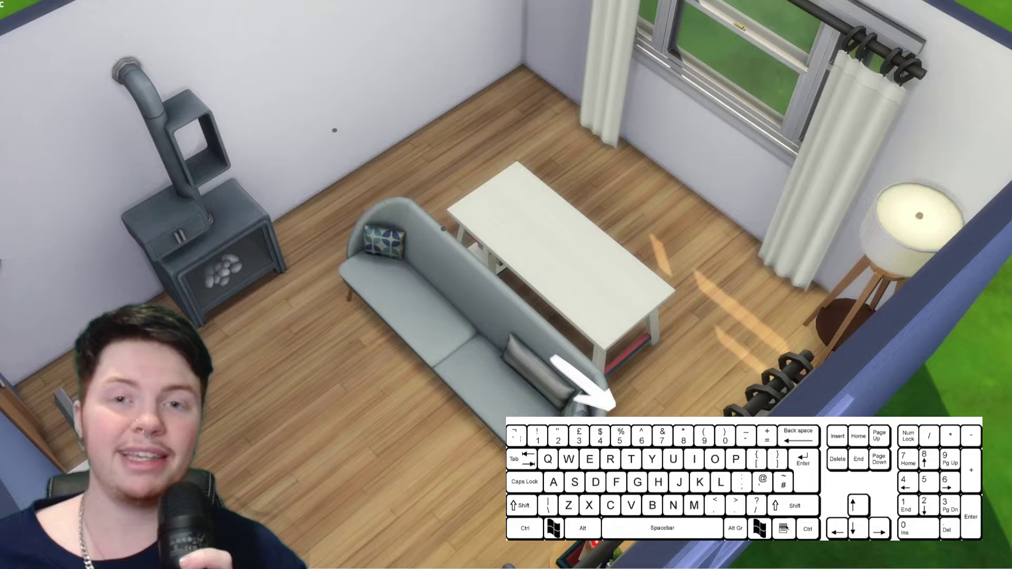
{"action": "key", "text": "x"}
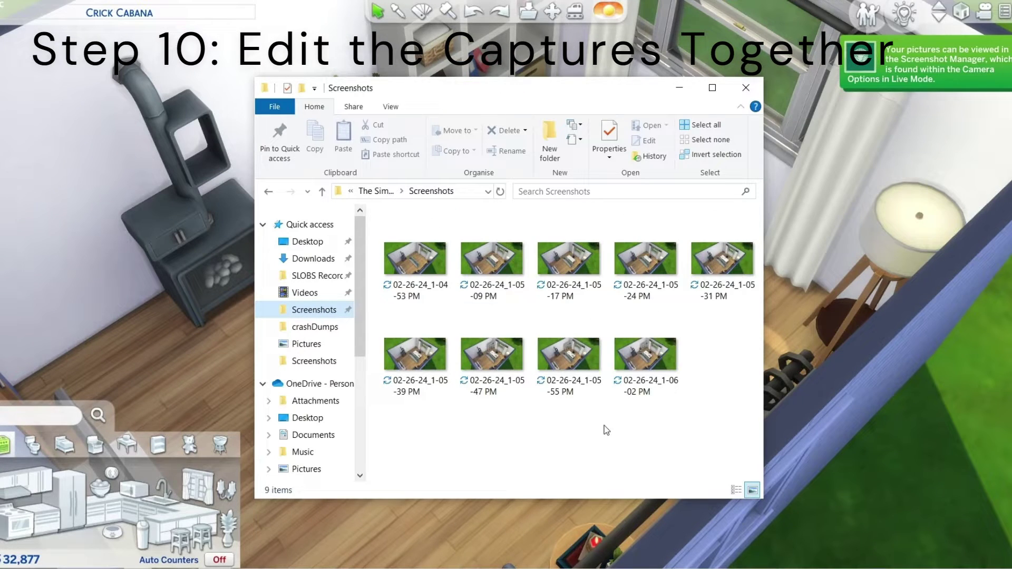
Step: Switch to Clipchamp and import all nine captures from The Sims 4 Screenshots folder into the untitled video
{"action": "left_click_drag", "start_coordinate": [763, 136], "coordinate": [954, 145]}
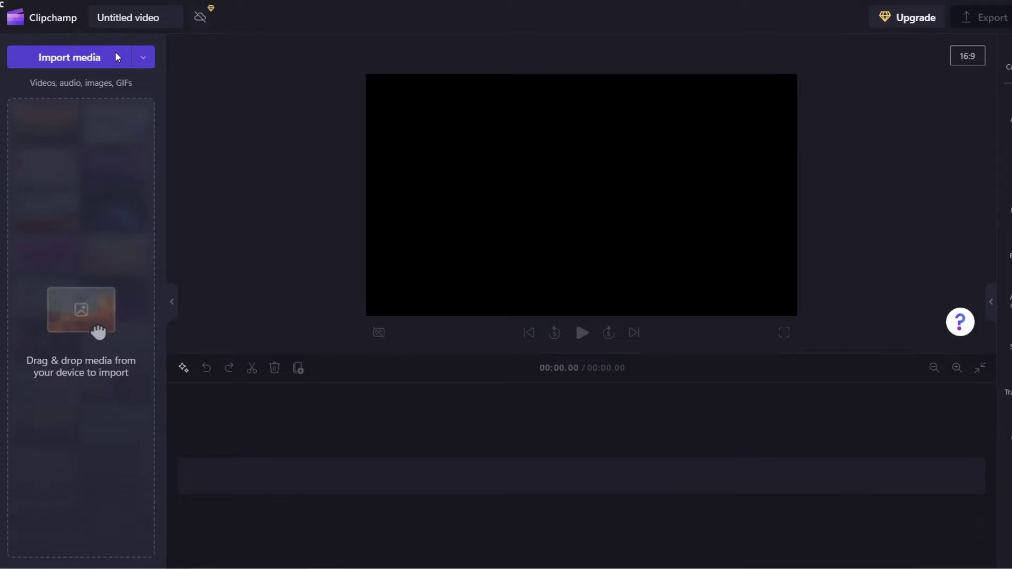
{"action": "left_click", "coordinate": [115, 52]}
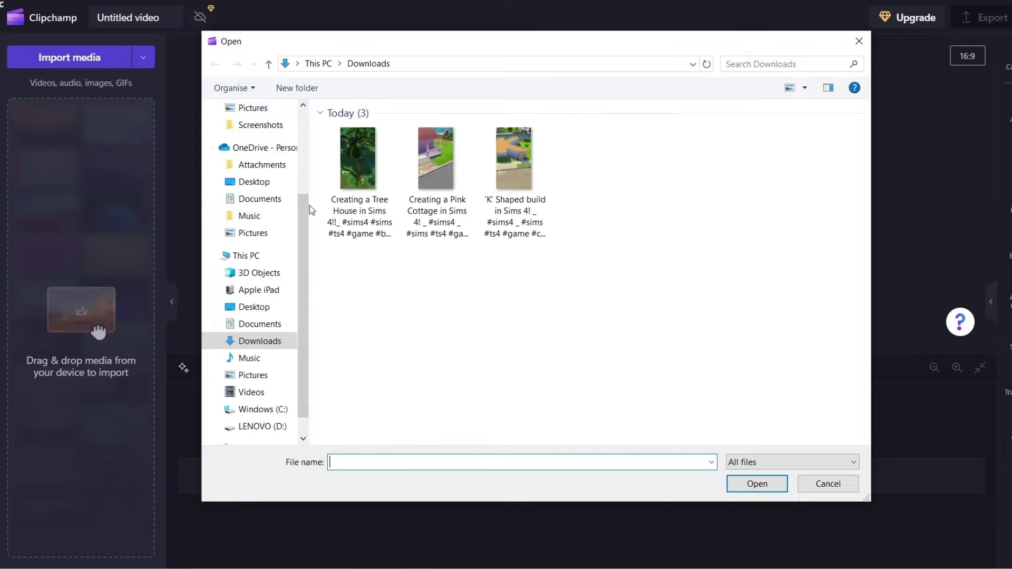
{"action": "scroll", "coordinate": [271, 334], "scroll_direction": "up", "scroll_amount": 2}
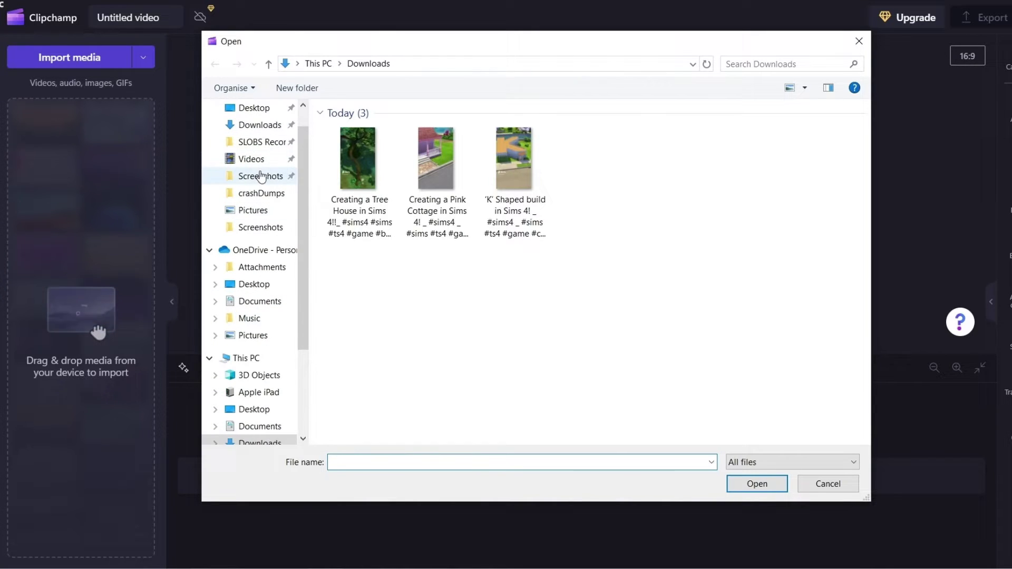
{"action": "left_click", "coordinate": [260, 176]}
{"action": "left_click_drag", "start_coordinate": [320, 122], "coordinate": [848, 234]}
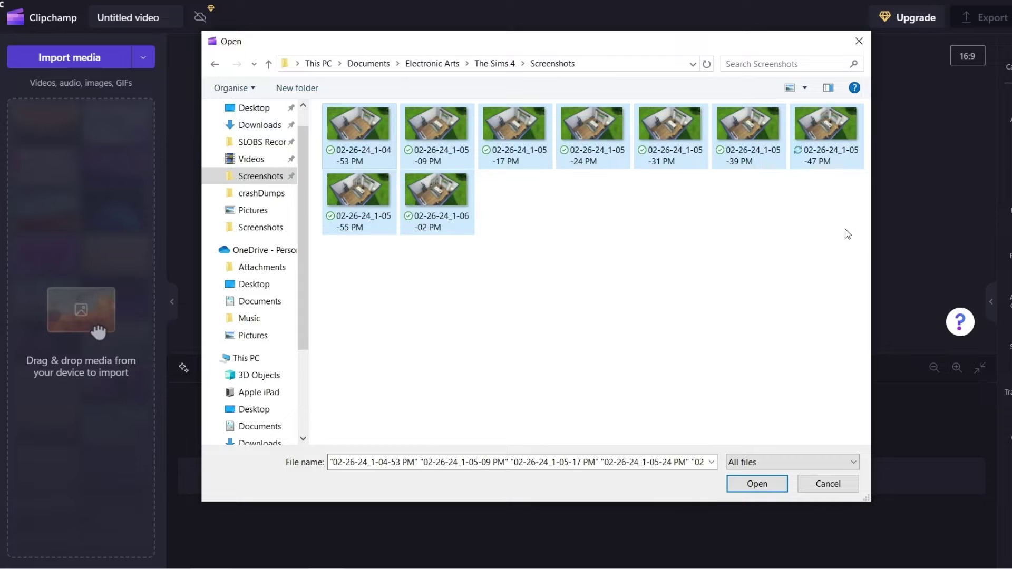
{"action": "left_click", "coordinate": [757, 484]}
Step: Add the nine screenshots to the timeline in chronological order, from 02-26-24_1-04-53 PM to 02-26-24_1-06-02 PM
{"action": "left_click", "coordinate": [68, 369]}
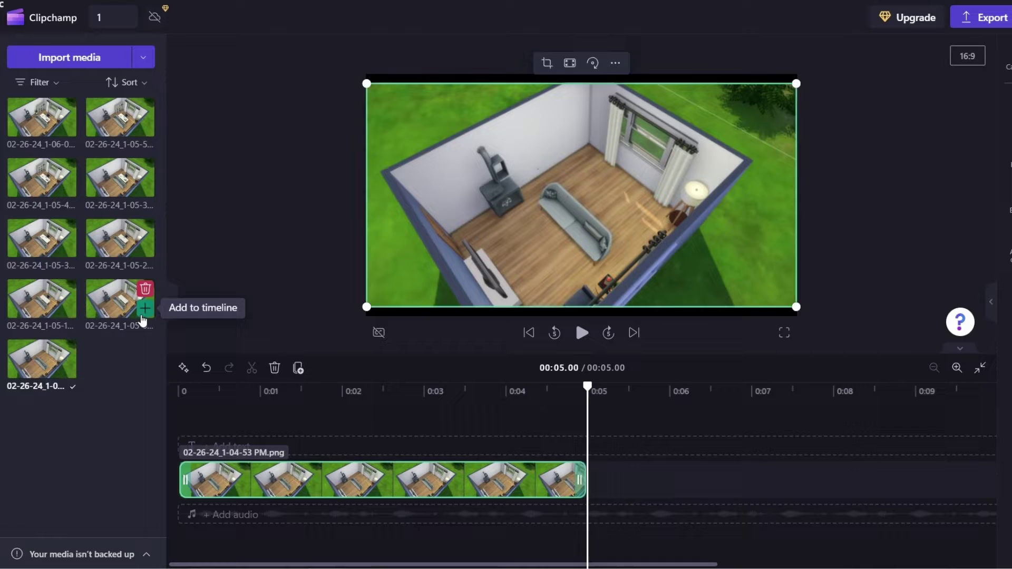
{"action": "left_click", "coordinate": [143, 316]}
{"action": "left_click", "coordinate": [67, 315]}
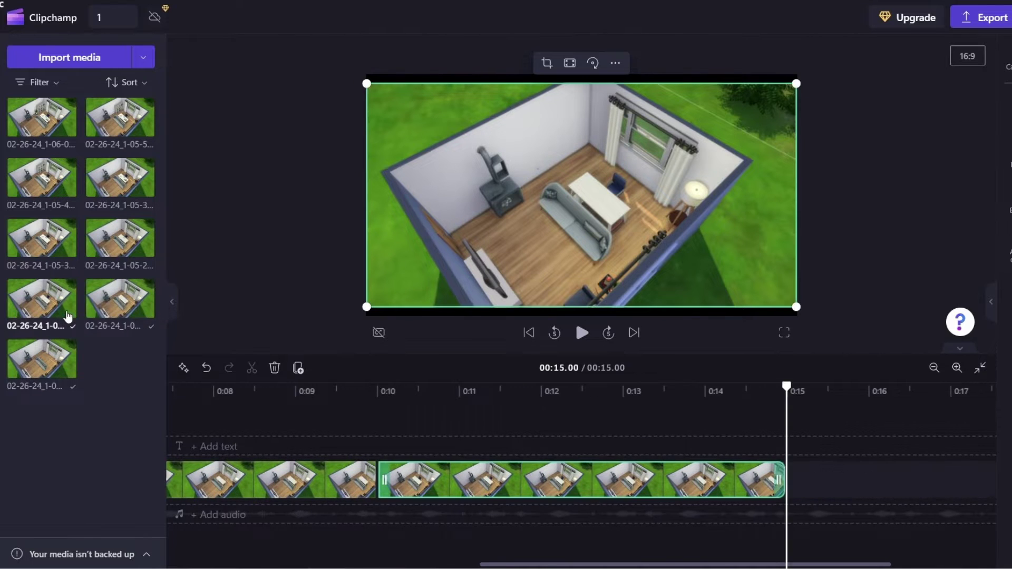
{"action": "left_click", "coordinate": [144, 253]}
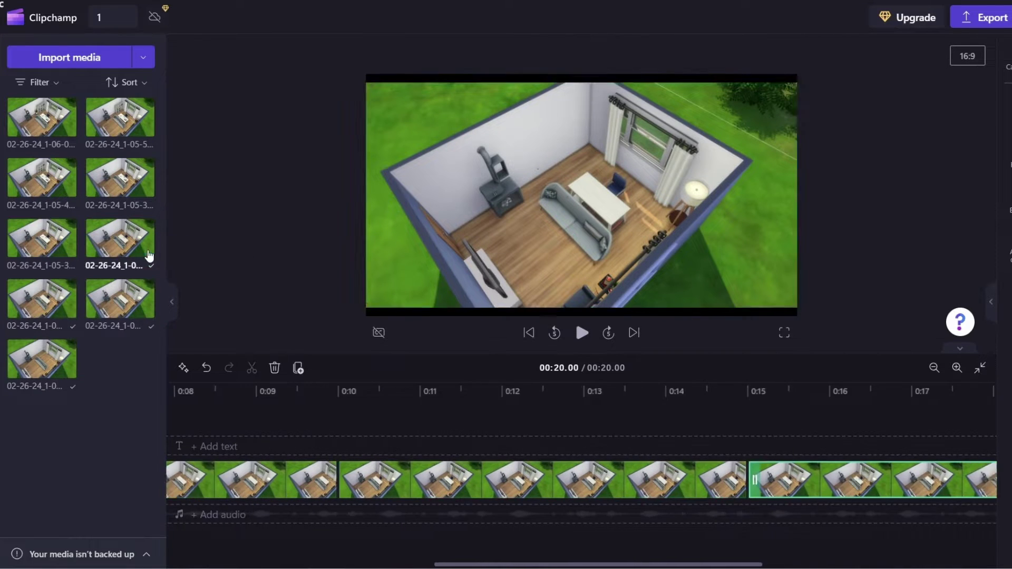
{"action": "left_click", "coordinate": [69, 254]}
{"action": "left_click", "coordinate": [144, 187]}
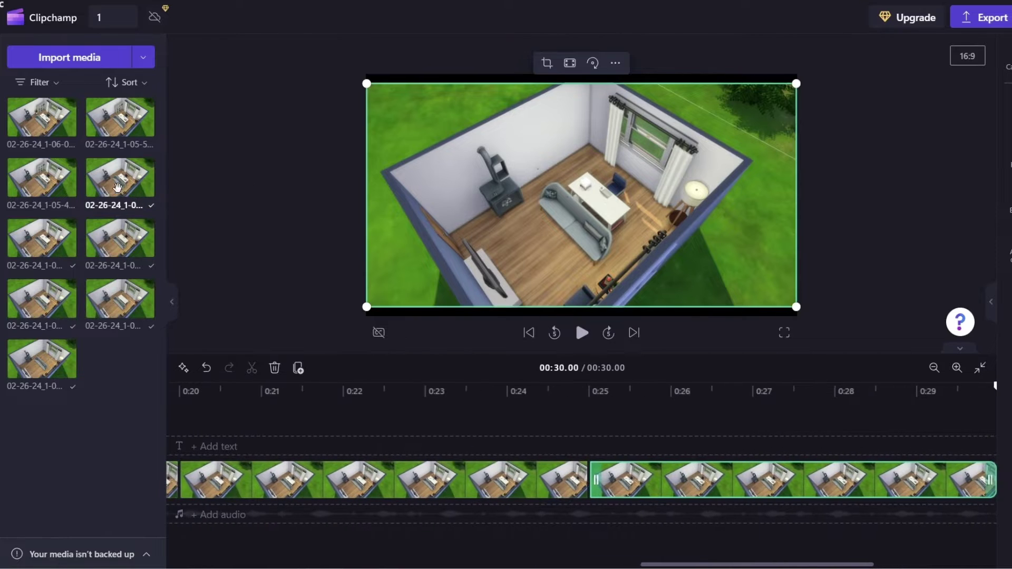
{"action": "left_click", "coordinate": [67, 191]}
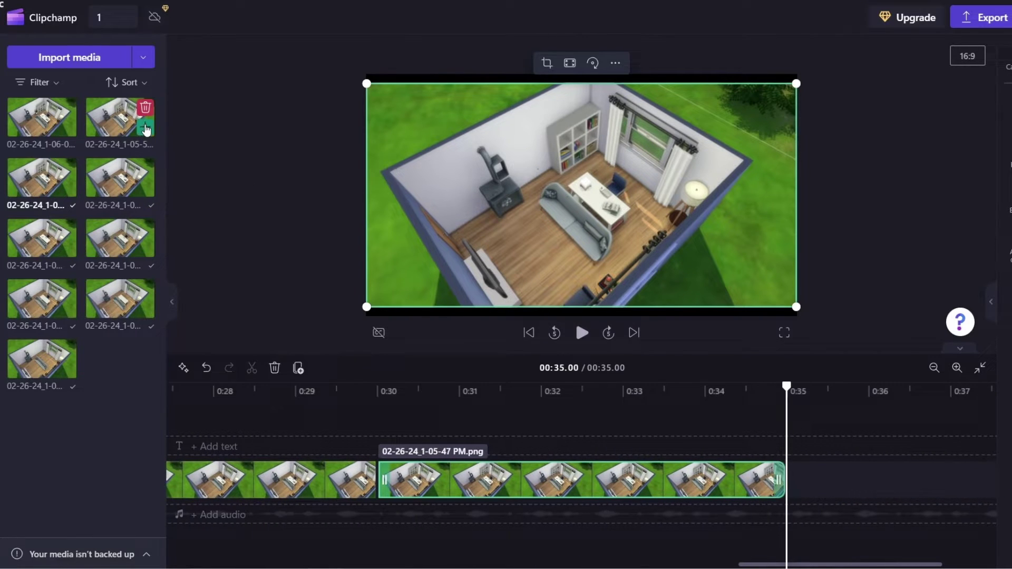
{"action": "left_click", "coordinate": [146, 129]}
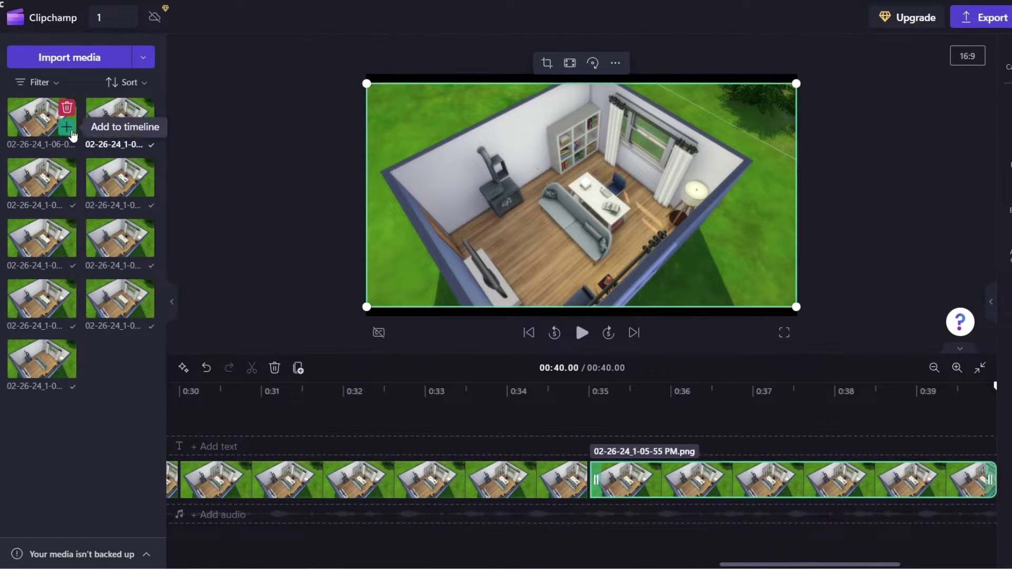
{"action": "left_click", "coordinate": [68, 129]}
Step: Apply the Cross fade transition between all the timeline images and export the video in 1080p
{"action": "left_click", "coordinate": [936, 369]}
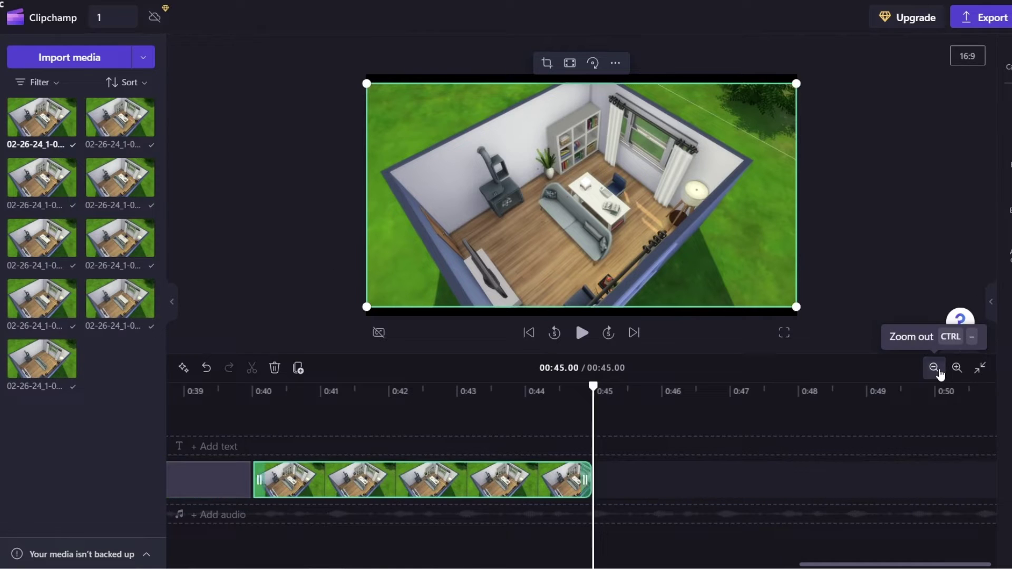
{"action": "left_click", "coordinate": [938, 370]}
{"action": "left_click", "coordinate": [938, 370]}
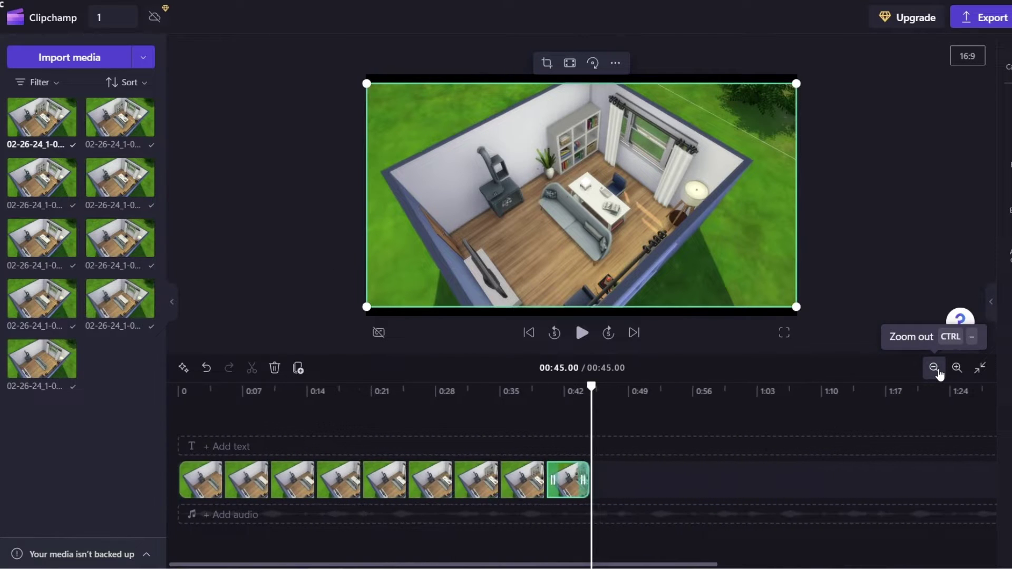
{"action": "left_click_drag", "start_coordinate": [662, 418], "coordinate": [197, 521]}
{"action": "left_click", "coordinate": [1006, 301]}
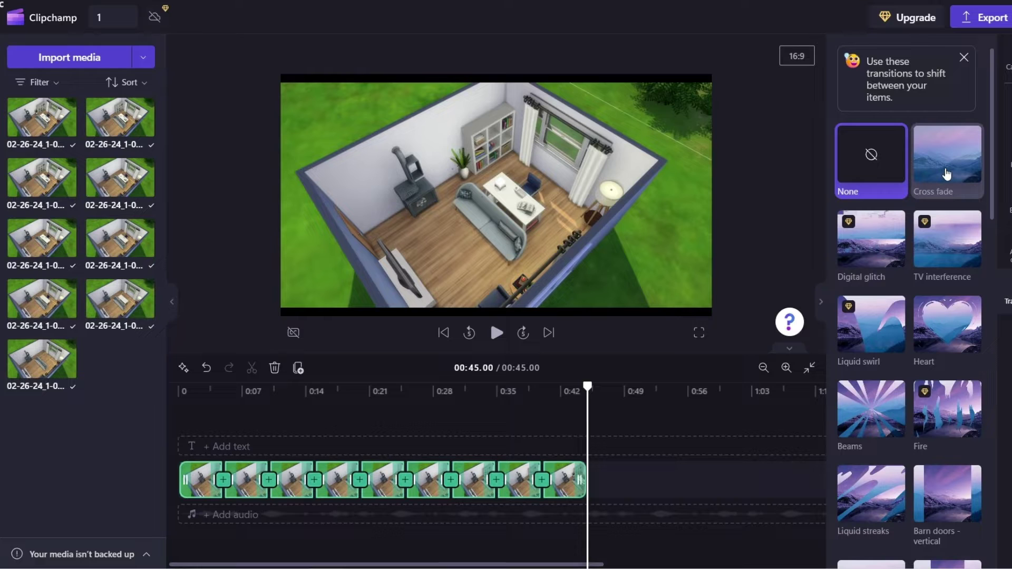
{"action": "left_click", "coordinate": [947, 174]}
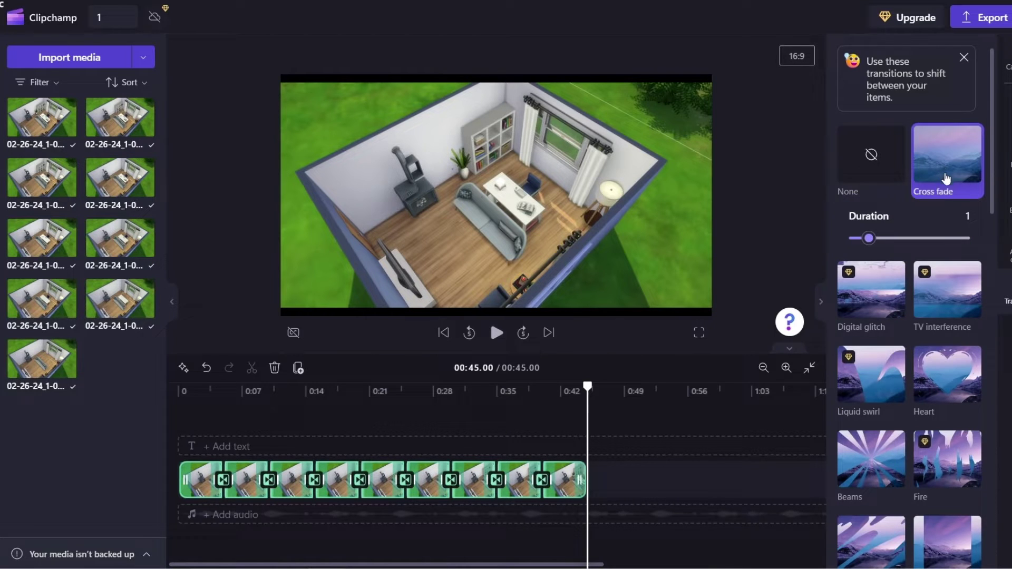
{"action": "left_click", "coordinate": [774, 191]}
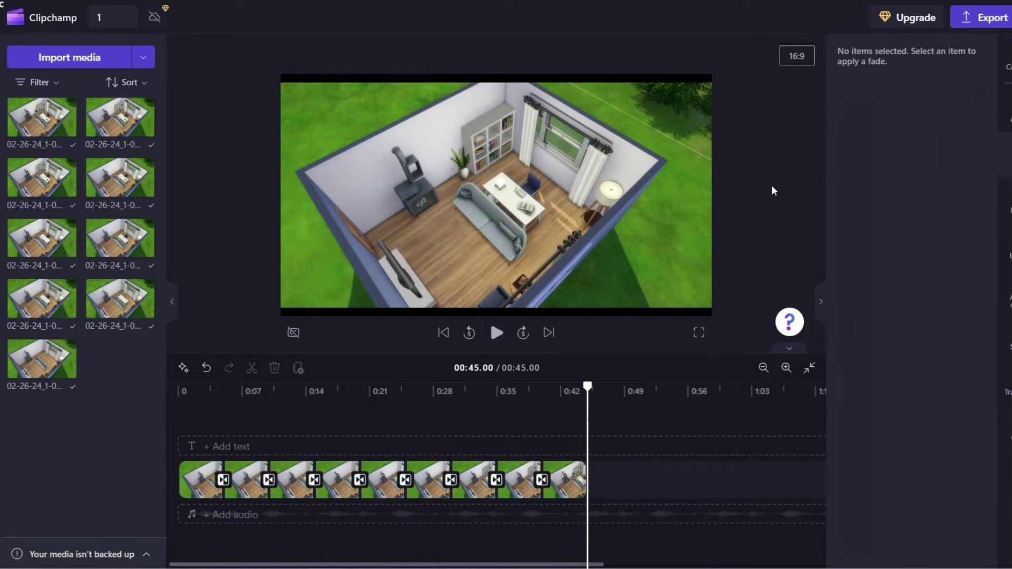
{"action": "left_click", "coordinate": [968, 27]}
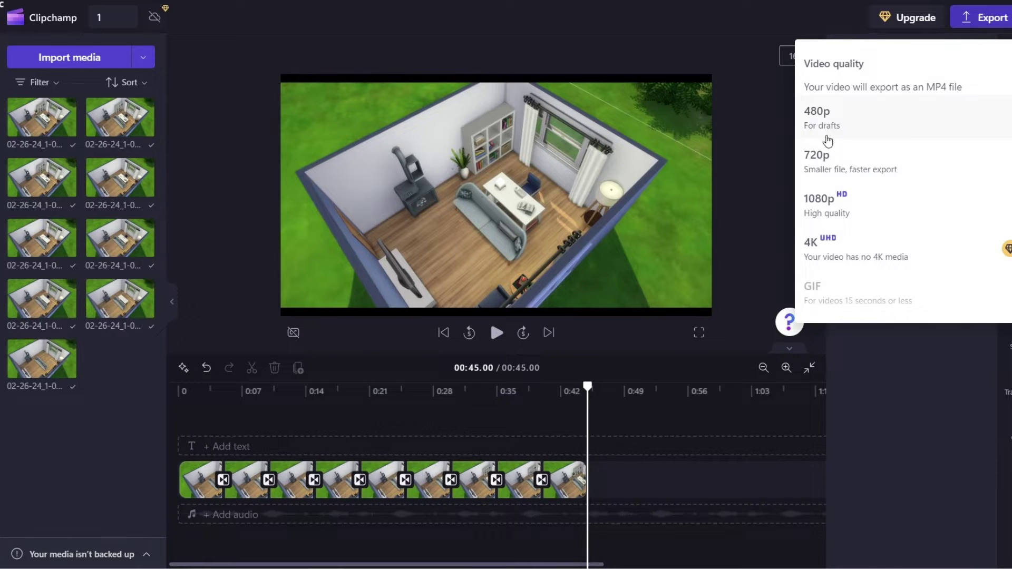
{"action": "left_click", "coordinate": [827, 214]}
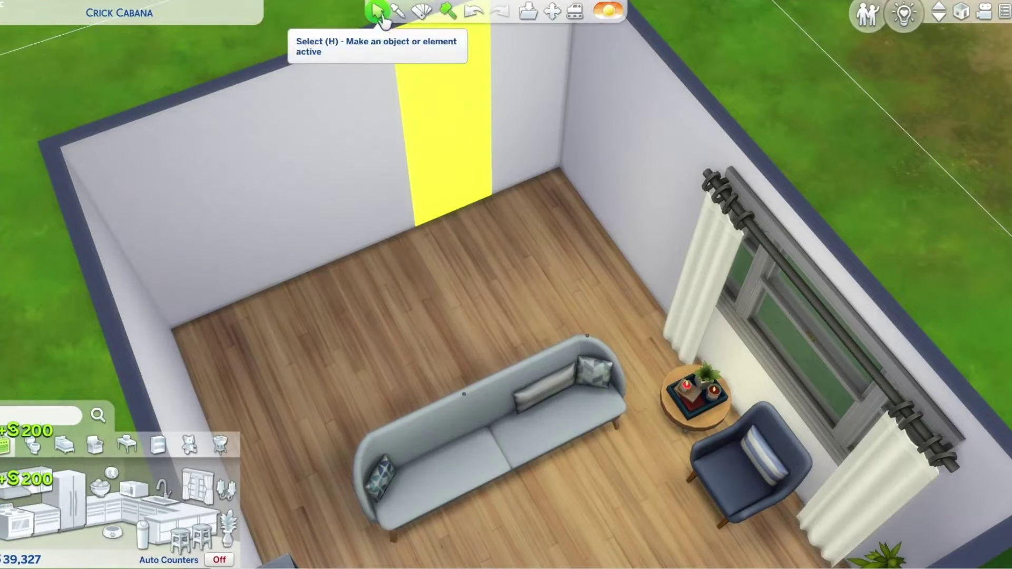
Step: Leave the sledgehammer tool in The Sims 4 and frame the room for the third scene's camera view
{"action": "key", "text": "Escape"}
{"action": "scroll", "coordinate": [903, 226], "scroll_direction": "down", "scroll_amount": 4}
{"action": "left_click_drag", "start_coordinate": [903, 226], "coordinate": [807, 269]}
{"action": "scroll", "coordinate": [818, 278], "scroll_direction": "up", "scroll_amount": 2}
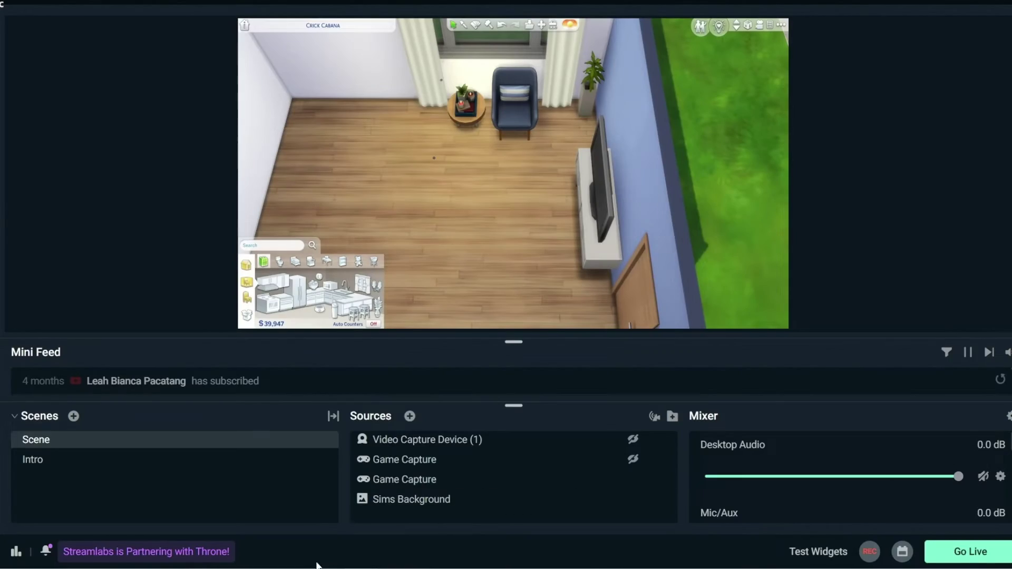
Step: Record the camera transition from the third scene's view to the second and rename the recording as 3-2
{"action": "left_click", "coordinate": [287, 519]}
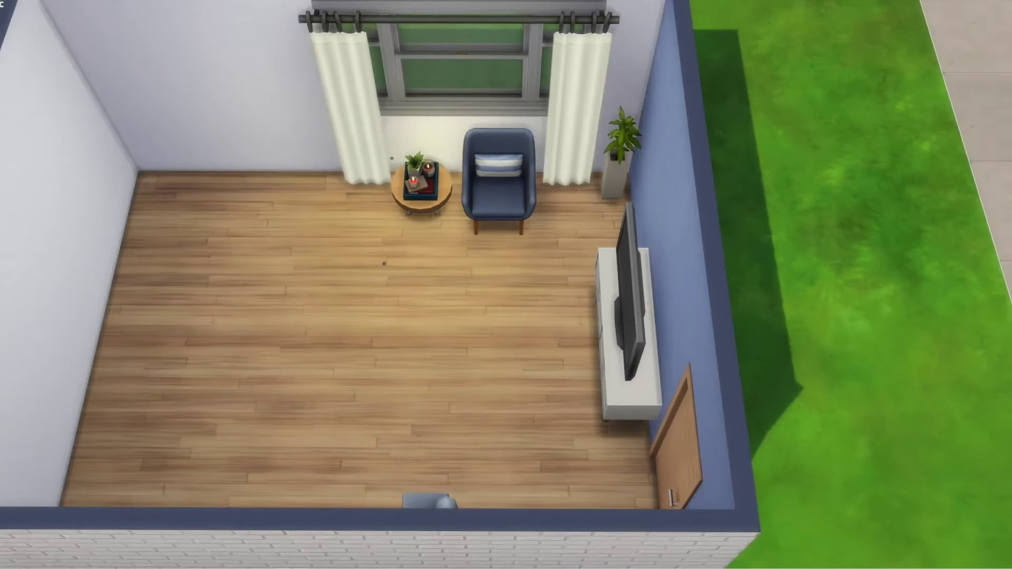
{"action": "scroll", "coordinate": [506, 284], "scroll_direction": "down", "scroll_amount": 3}
{"action": "key", "text": "period"}
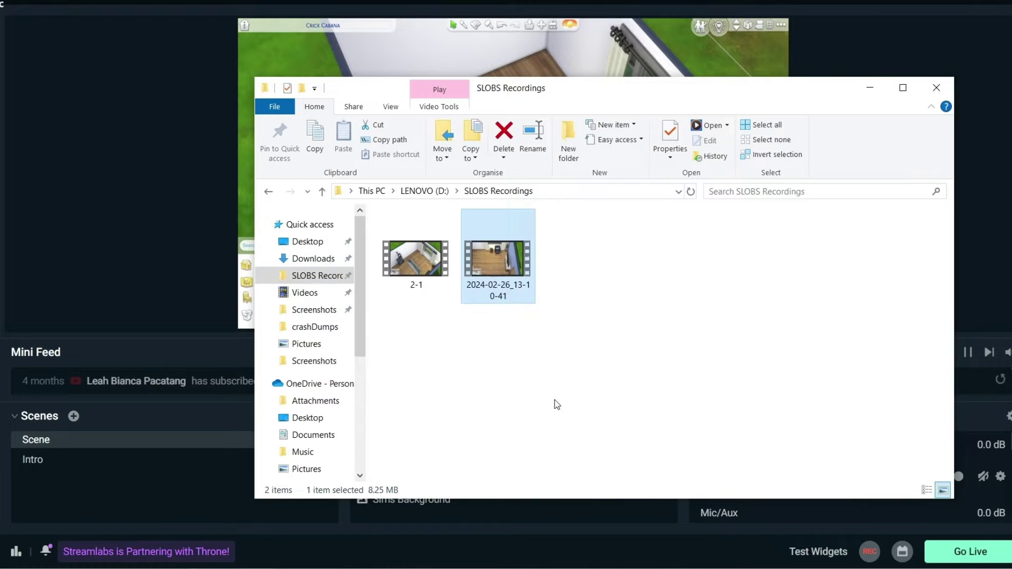
{"action": "left_click", "coordinate": [445, 377]}
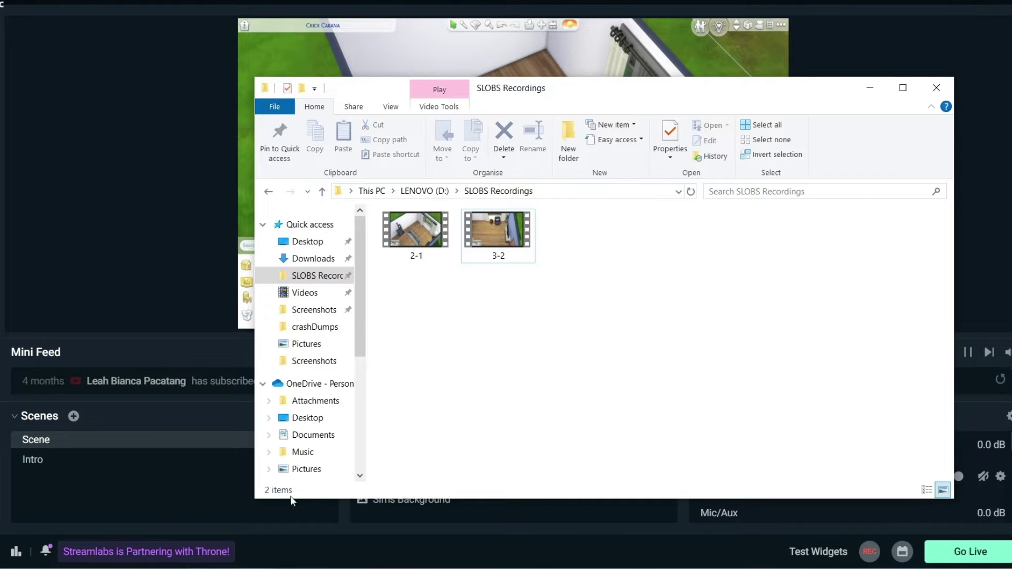
Step: Delete all the existing captures from the Screenshots folder
{"action": "left_click", "coordinate": [314, 310]}
{"action": "left_click_drag", "start_coordinate": [406, 415], "coordinate": [926, 249]}
{"action": "key", "text": "Delete"}
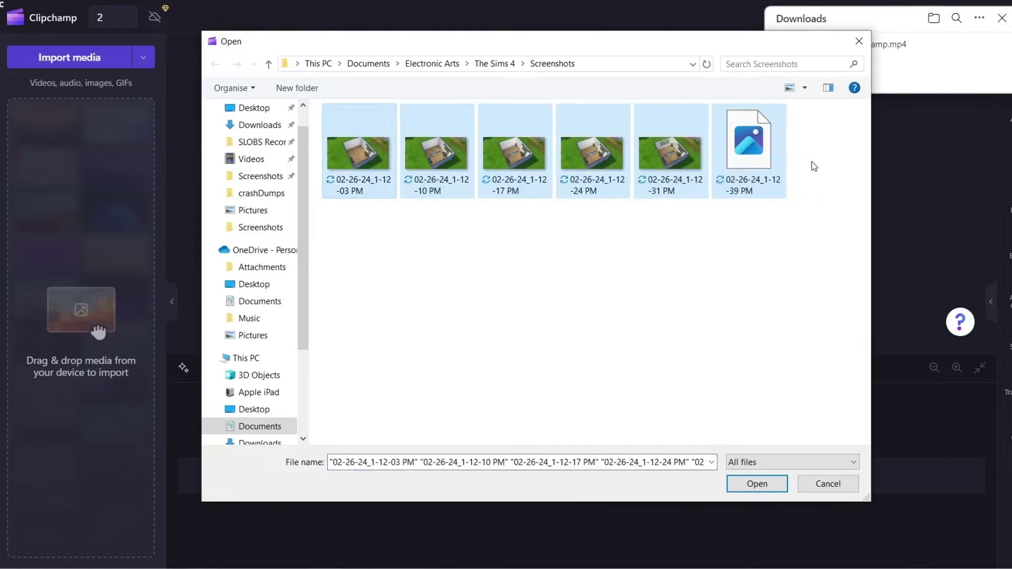
Step: Create a Clipchamp video named 2 and add the second scene's six screenshots to the timeline in chronological order
{"action": "key", "text": "Return"}
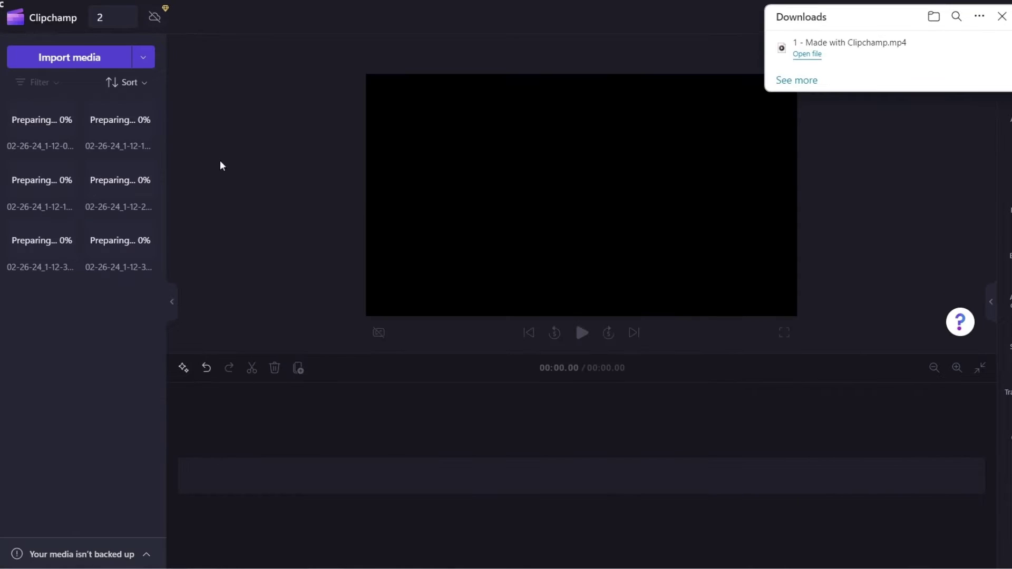
{"action": "left_click", "coordinate": [146, 248]}
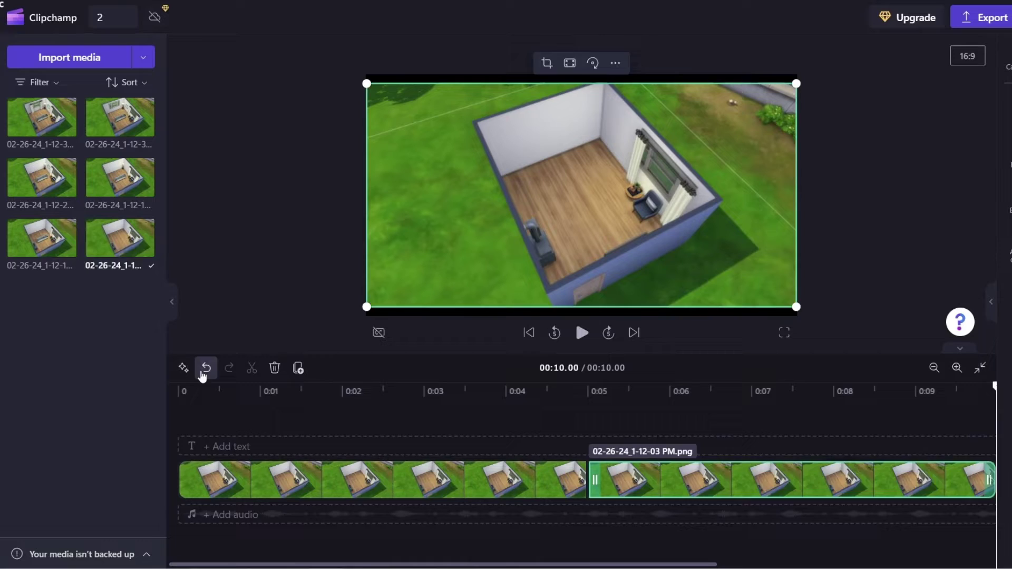
{"action": "left_click", "coordinate": [145, 189]}
{"action": "left_click", "coordinate": [67, 188]}
{"action": "left_click", "coordinate": [146, 128]}
{"action": "left_click", "coordinate": [67, 127]}
{"action": "left_click", "coordinate": [934, 368]}
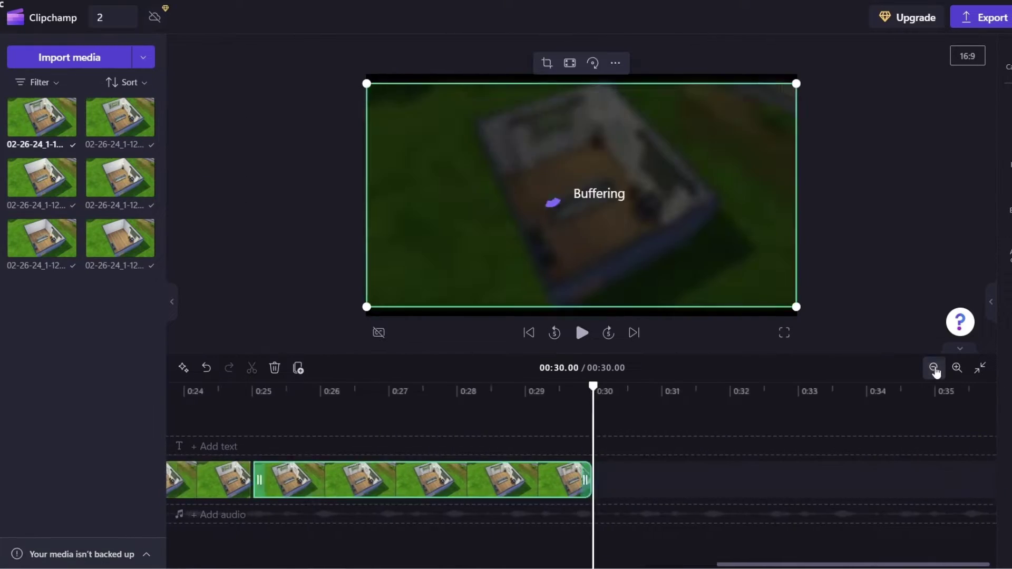
{"action": "left_click", "coordinate": [935, 368]}
{"action": "left_click", "coordinate": [934, 368]}
{"action": "left_click", "coordinate": [934, 368]}
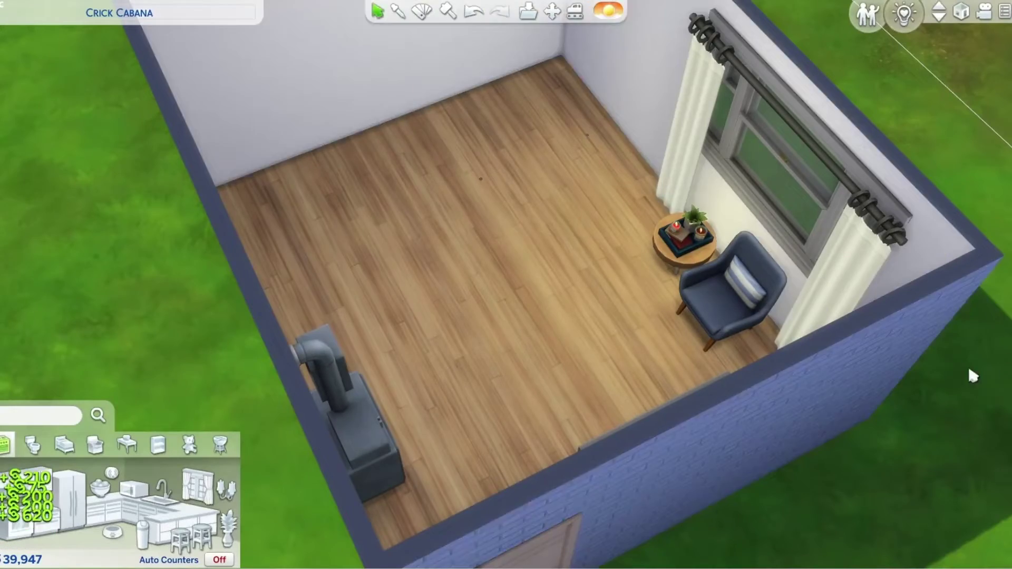
Step: Frame the room for the fourth scene, record the free-camera transition to the third, and rename the recording as 4-3
{"action": "mouse_move", "coordinate": [970, 370]}
{"action": "left_mouse_down"}
{"action": "mouse_move", "coordinate": [975, 378]}
{"action": "mouse_move", "coordinate": [955, 368]}
{"action": "left_mouse_up"}
{"action": "scroll", "coordinate": [959, 371], "scroll_direction": "up", "scroll_amount": 2}
{"action": "scroll", "coordinate": [955, 369], "scroll_direction": "down", "scroll_amount": 5}
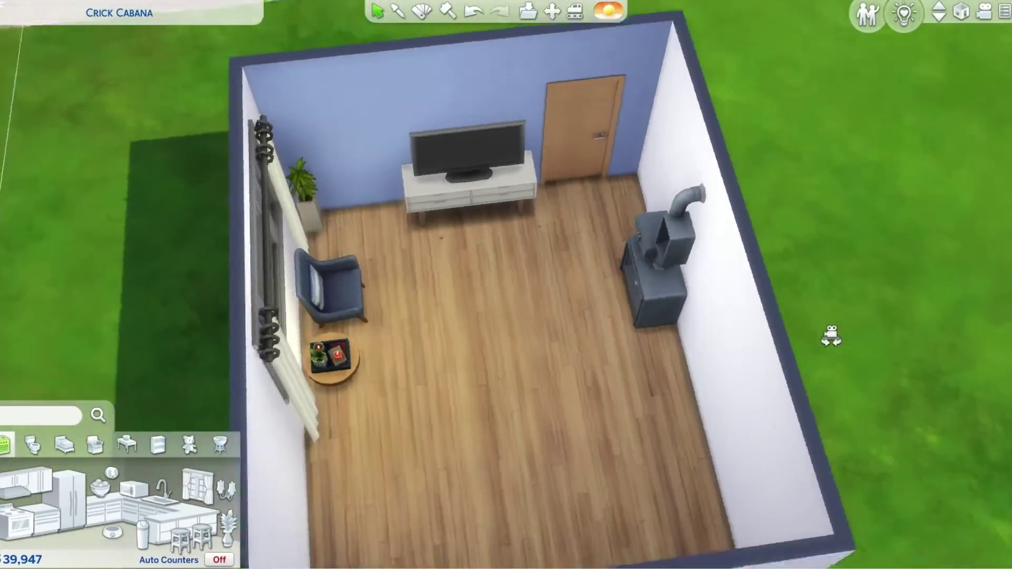
{"action": "key", "text": "Tab"}
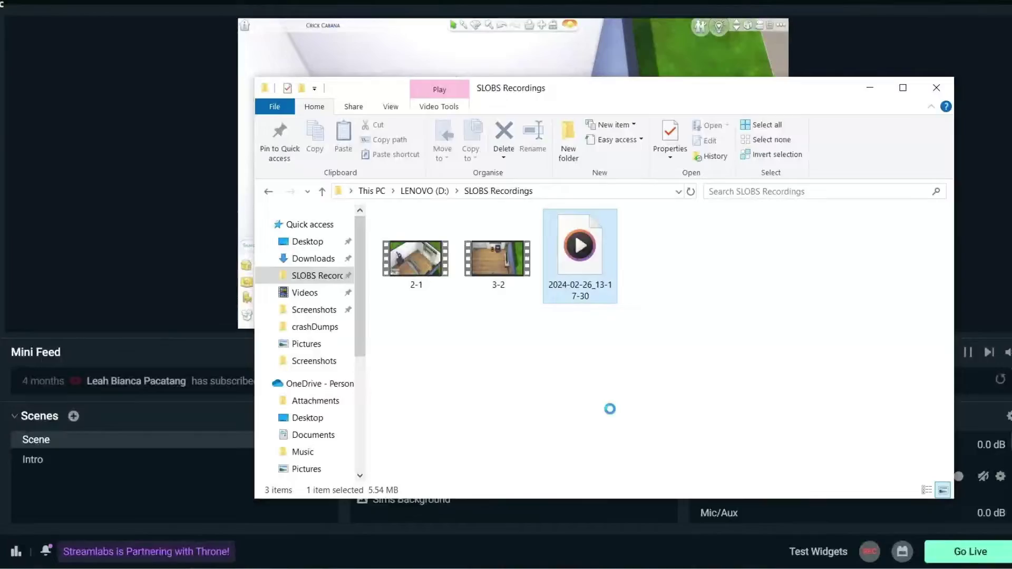
{"action": "type", "text": "4-3"}
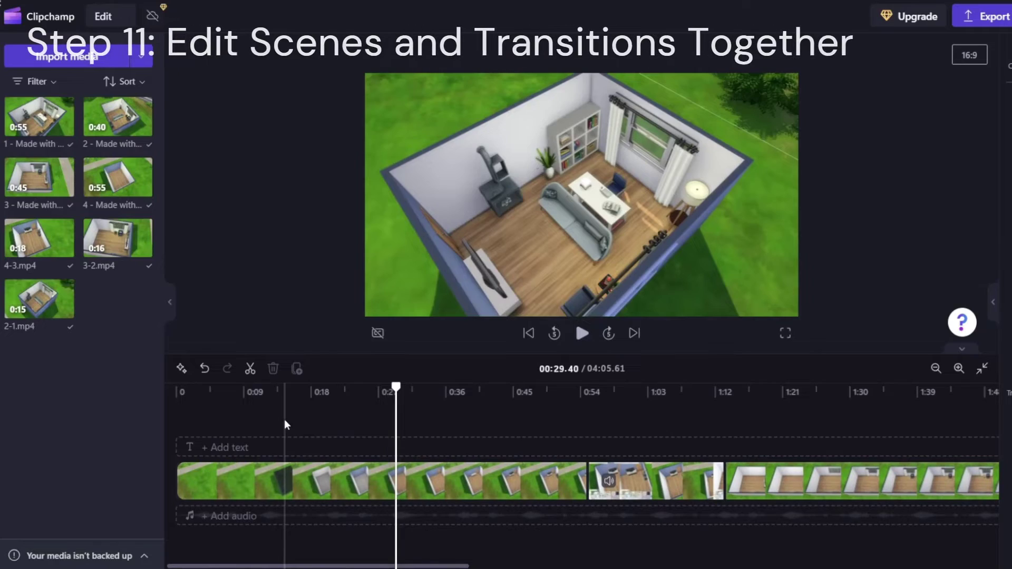
Step: Split the 4-3 clip at 01:05.69 where the scene view matches, then delete its first part and close the gap
{"action": "left_click", "coordinate": [284, 422]}
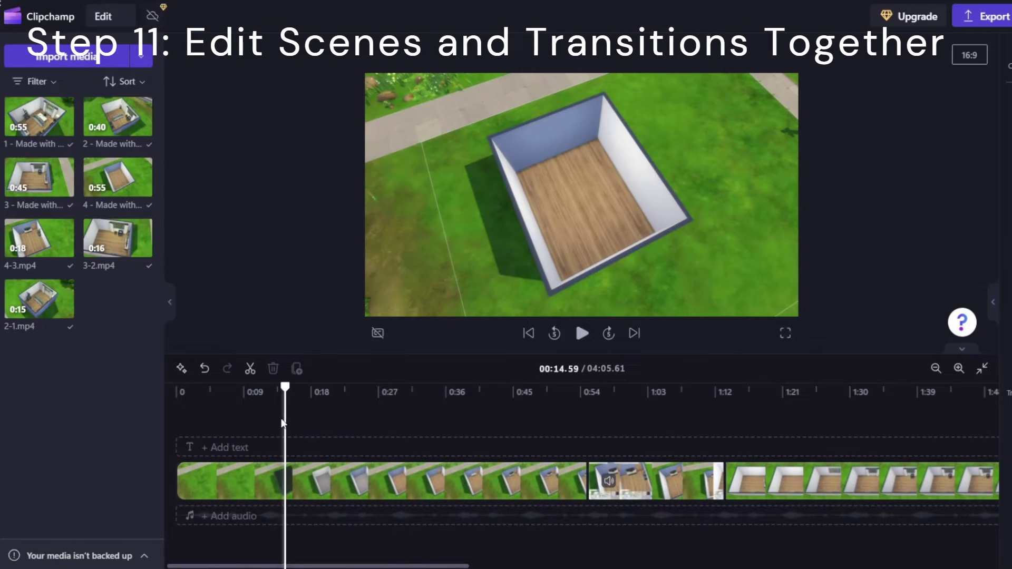
{"action": "left_click", "coordinate": [617, 429]}
{"action": "left_click", "coordinate": [583, 334]}
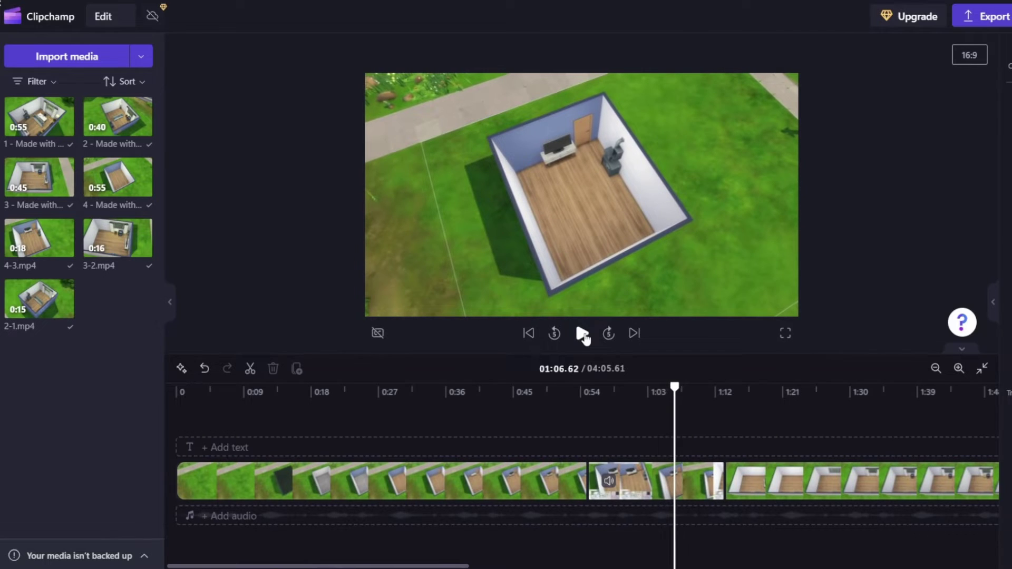
{"action": "left_click", "coordinate": [583, 333]}
{"action": "left_click", "coordinate": [583, 333]}
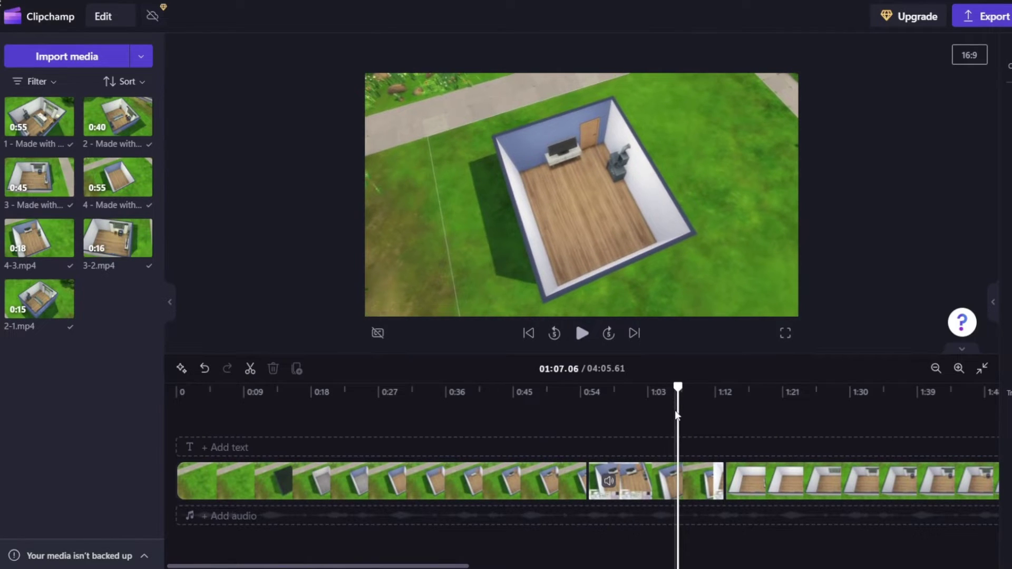
{"action": "left_click_drag", "start_coordinate": [677, 415], "coordinate": [668, 413]}
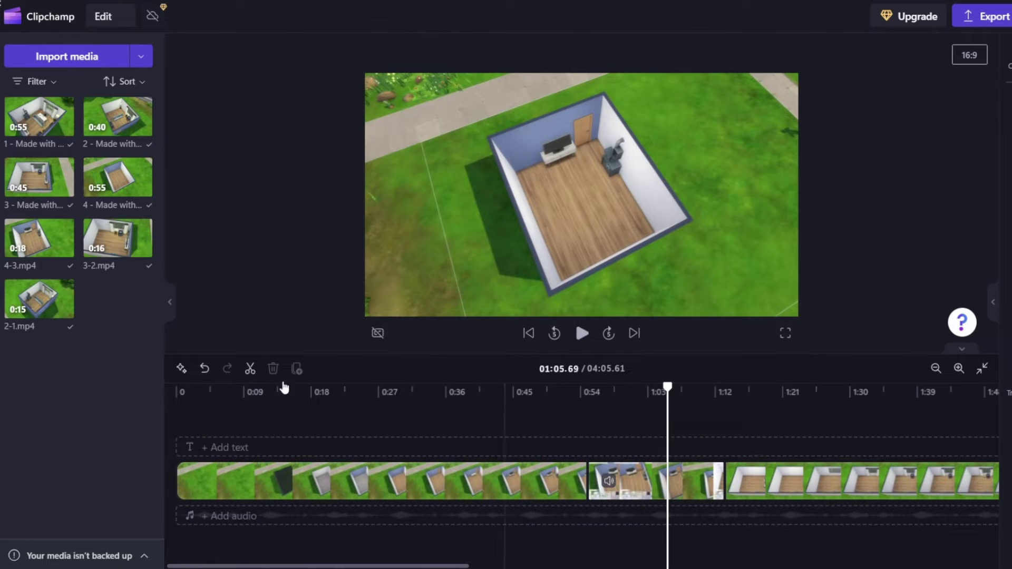
{"action": "left_click", "coordinate": [250, 368]}
{"action": "left_click", "coordinate": [611, 481]}
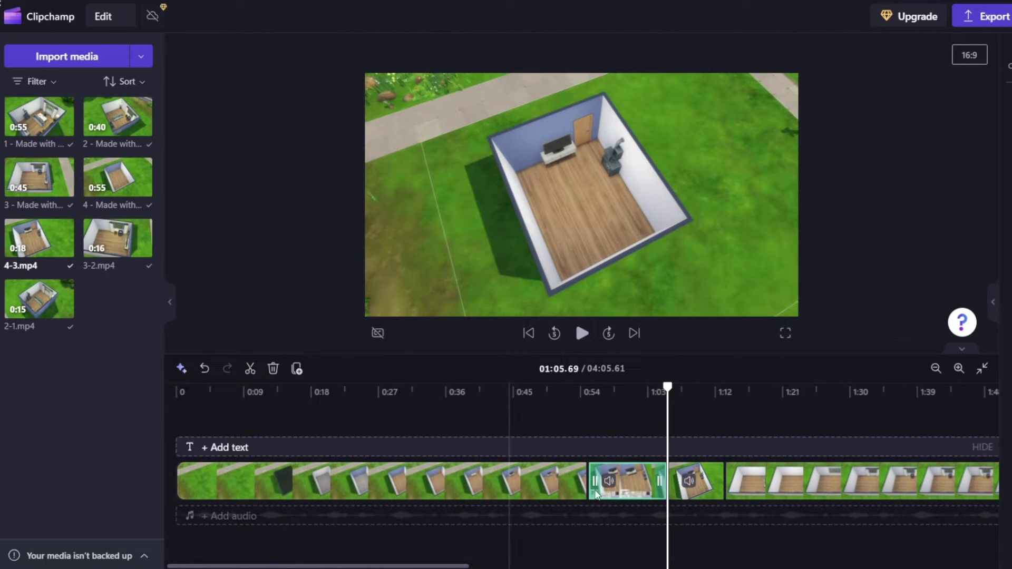
{"action": "key", "text": "Delete"}
{"action": "left_click", "coordinate": [626, 484]}
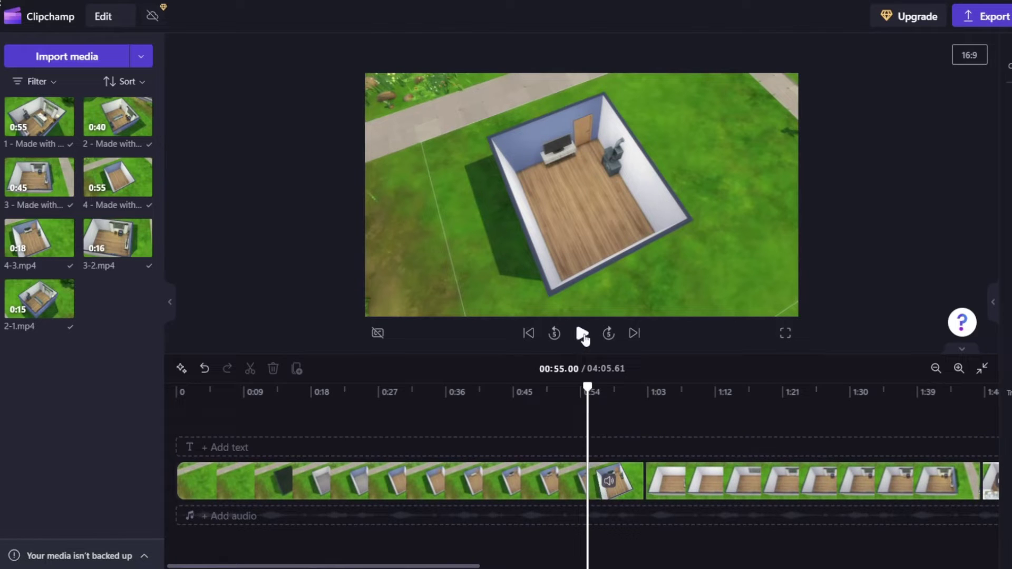
Step: Split the 4-3 clip at 00:59.95 where the view matches the third scene, then delete its remainder and close the gap
{"action": "left_click", "coordinate": [582, 335]}
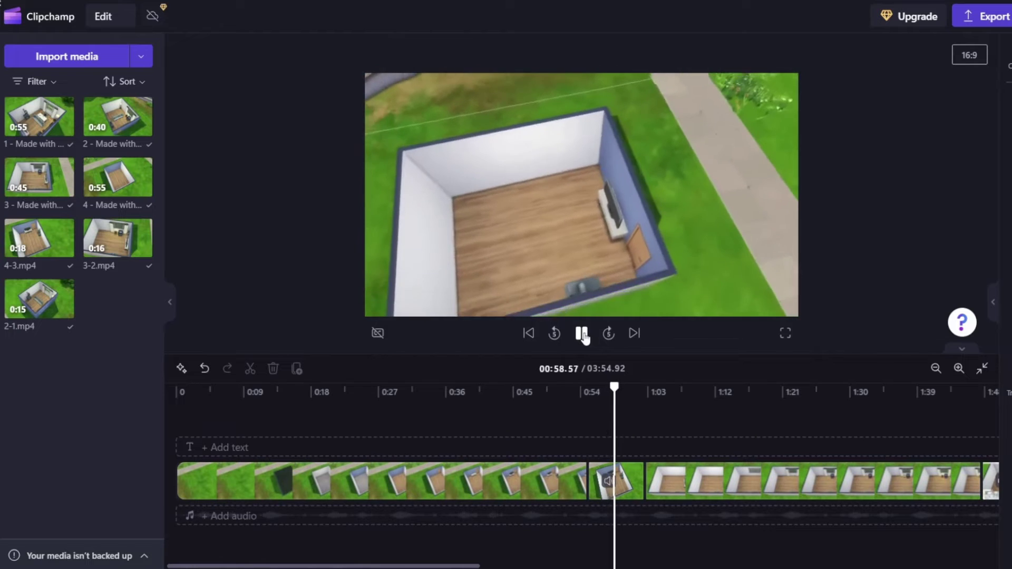
{"action": "left_click", "coordinate": [251, 369]}
{"action": "key", "text": "Delete"}
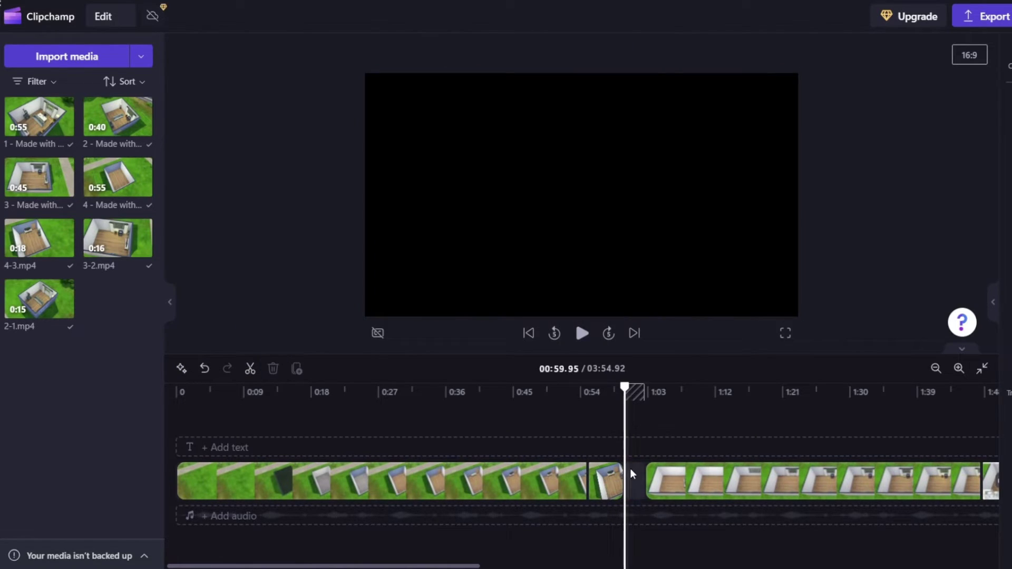
{"action": "right_click", "coordinate": [632, 469]}
{"action": "left_click", "coordinate": [654, 509]}
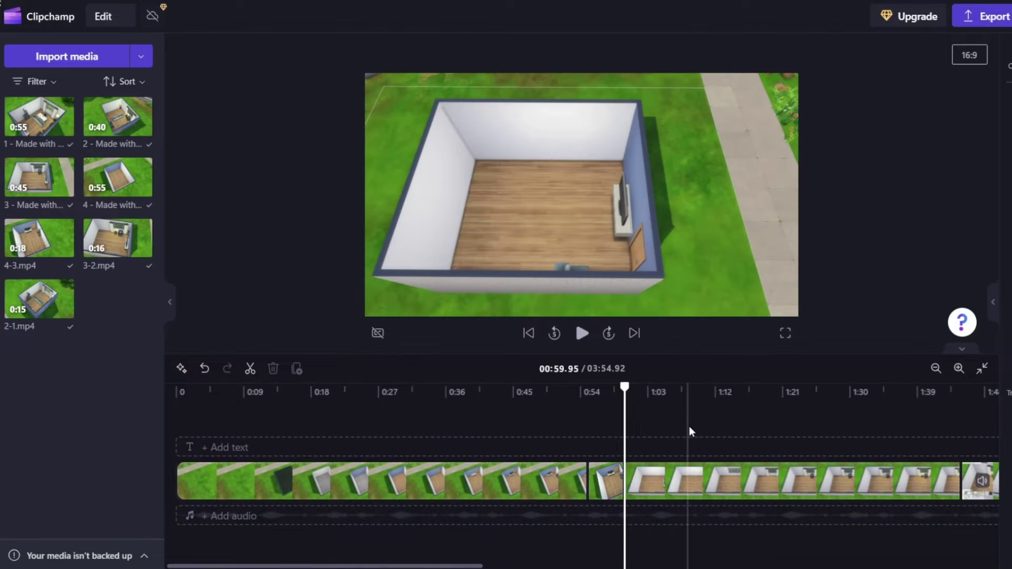
Step: Split the 3-2 clip at 01:54.35 where its view matches the end of the third scene, then delete its first part and close the gap
{"action": "scroll", "coordinate": [727, 429], "scroll_direction": "right", "scroll_amount": 3}
{"action": "scroll", "coordinate": [758, 427], "scroll_direction": "right", "scroll_amount": 5}
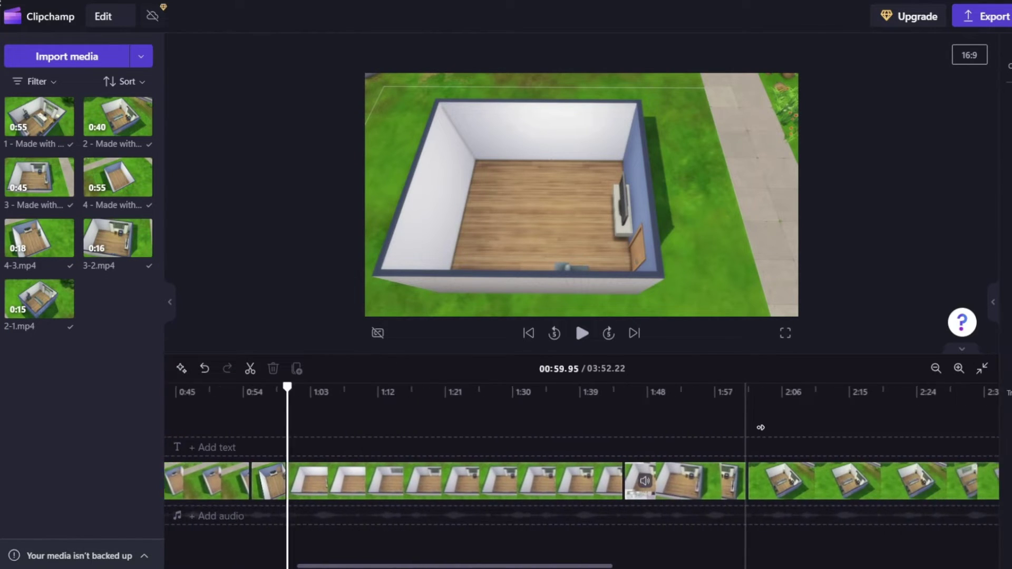
{"action": "left_click", "coordinate": [733, 427]}
{"action": "left_click", "coordinate": [496, 421]}
{"action": "left_click", "coordinate": [582, 333]}
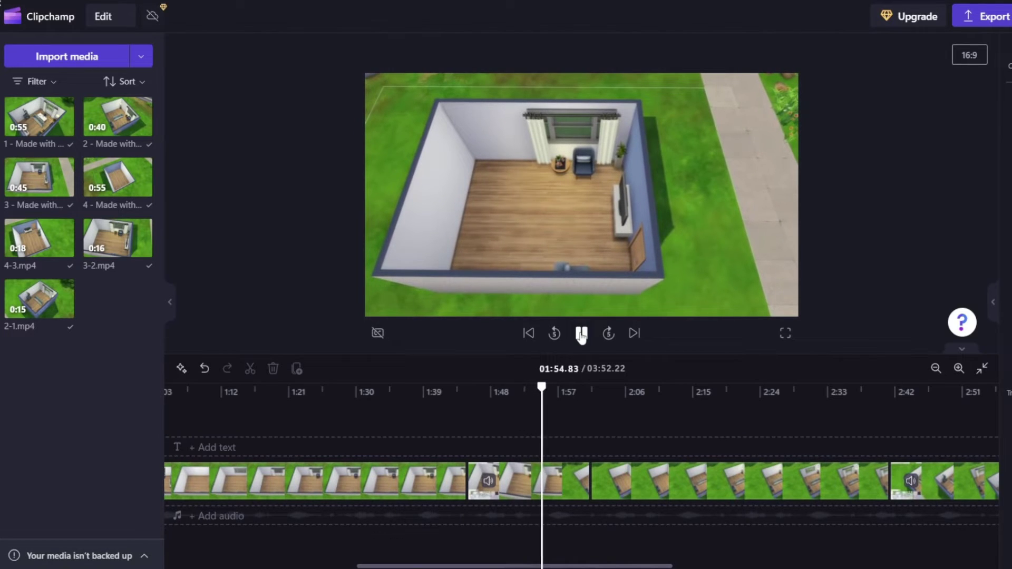
{"action": "left_click", "coordinate": [582, 334]}
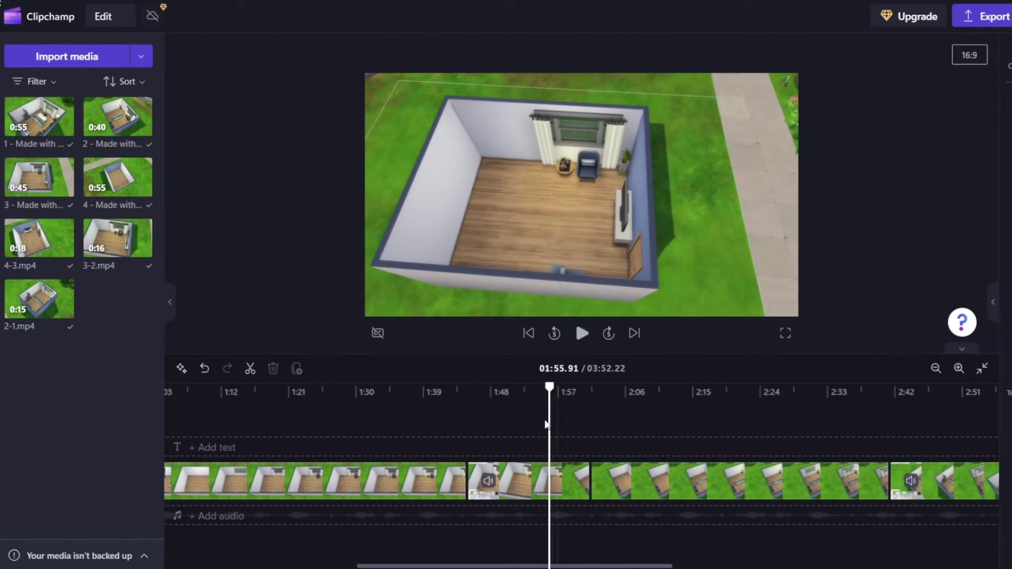
{"action": "left_click", "coordinate": [543, 421]}
{"action": "left_click", "coordinate": [541, 422]}
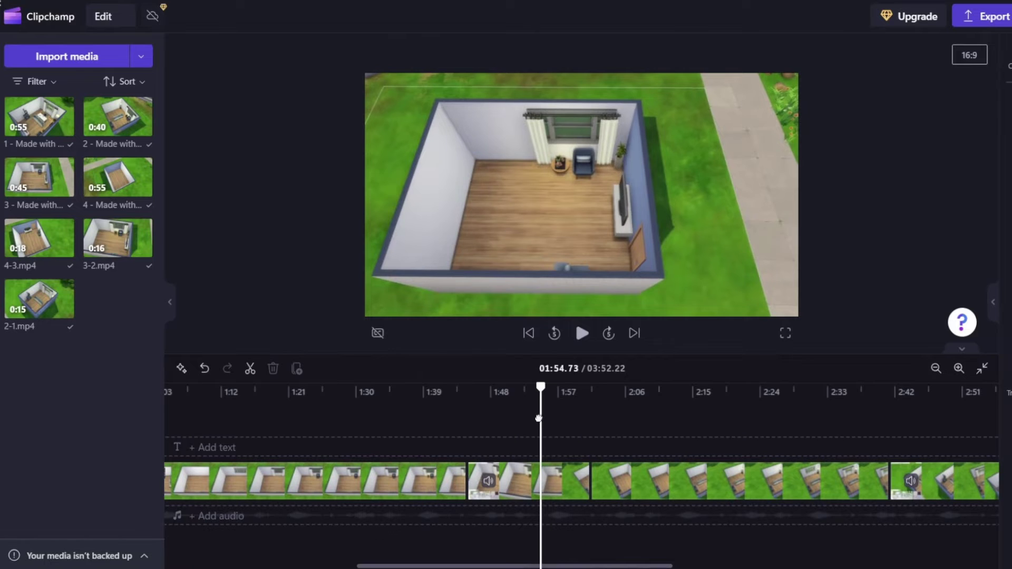
{"action": "left_click", "coordinate": [538, 420]}
{"action": "left_click", "coordinate": [249, 369]}
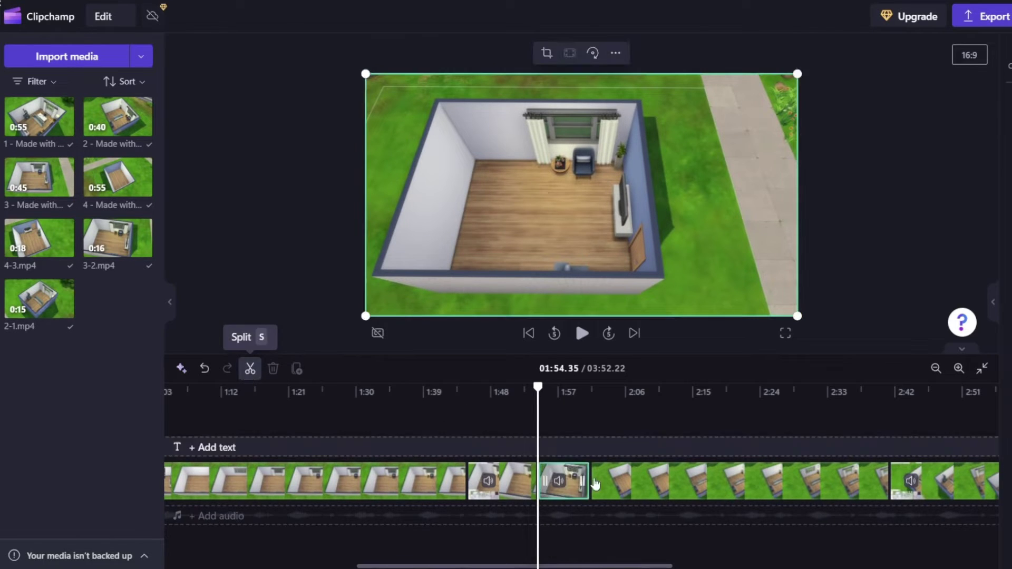
{"action": "left_click", "coordinate": [272, 370]}
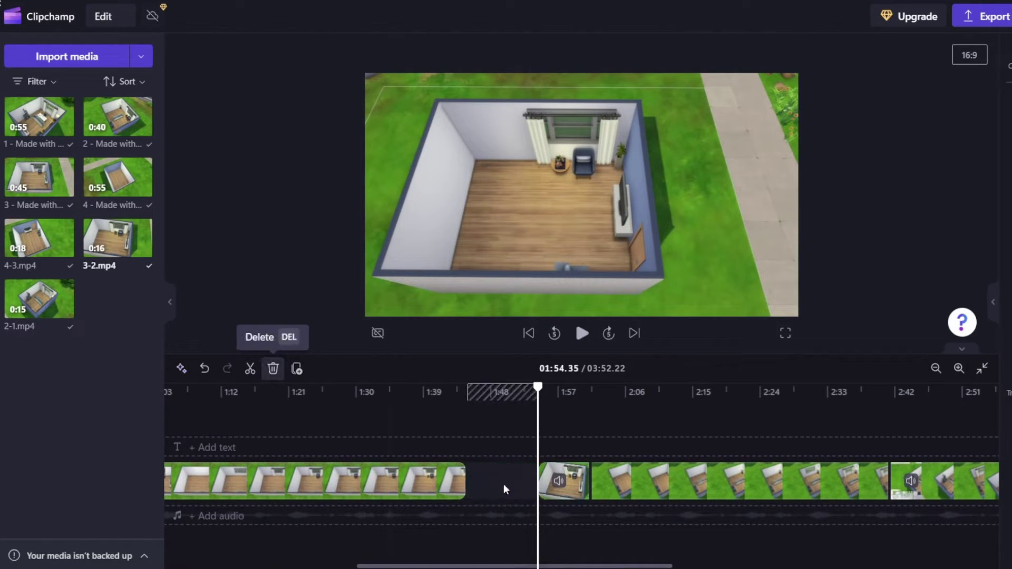
{"action": "left_click", "coordinate": [502, 480]}
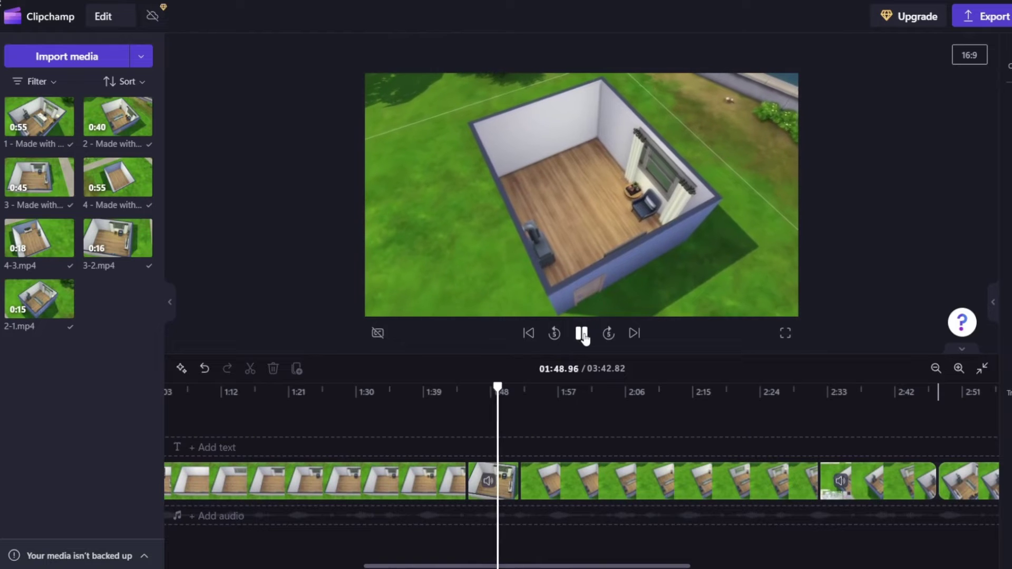
Step: Split the 3-2 clip at 01:50.04 where the view matches the second scene, then delete its remainder and close the gap
{"action": "left_click", "coordinate": [251, 370]}
{"action": "left_click", "coordinate": [273, 368]}
{"action": "right_click", "coordinate": [517, 487]}
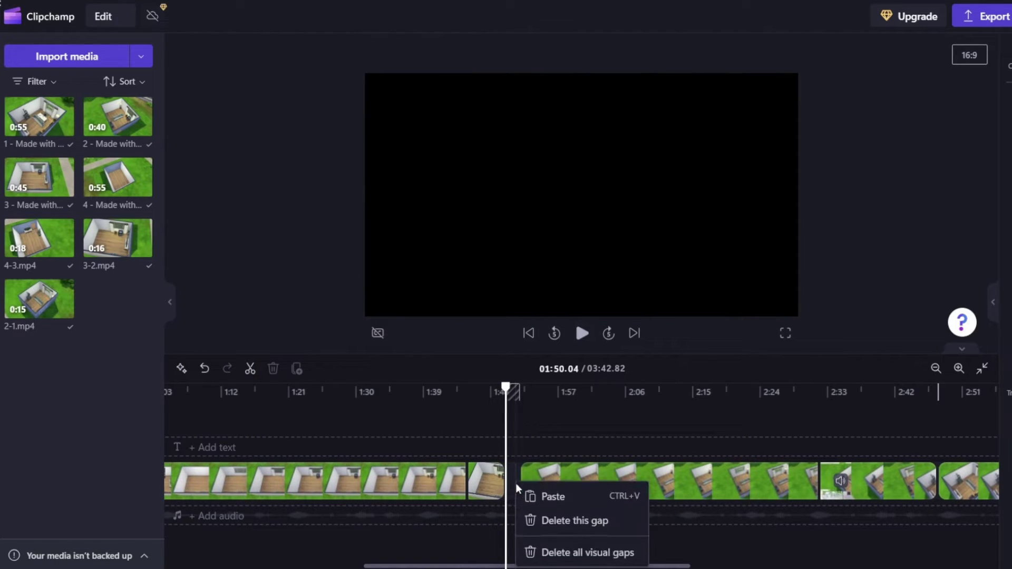
Step: Split the 2-1 clip at 02:39.11 where its view matches the end of the second scene, then delete its first part and close the gap
{"action": "left_click", "coordinate": [817, 429]}
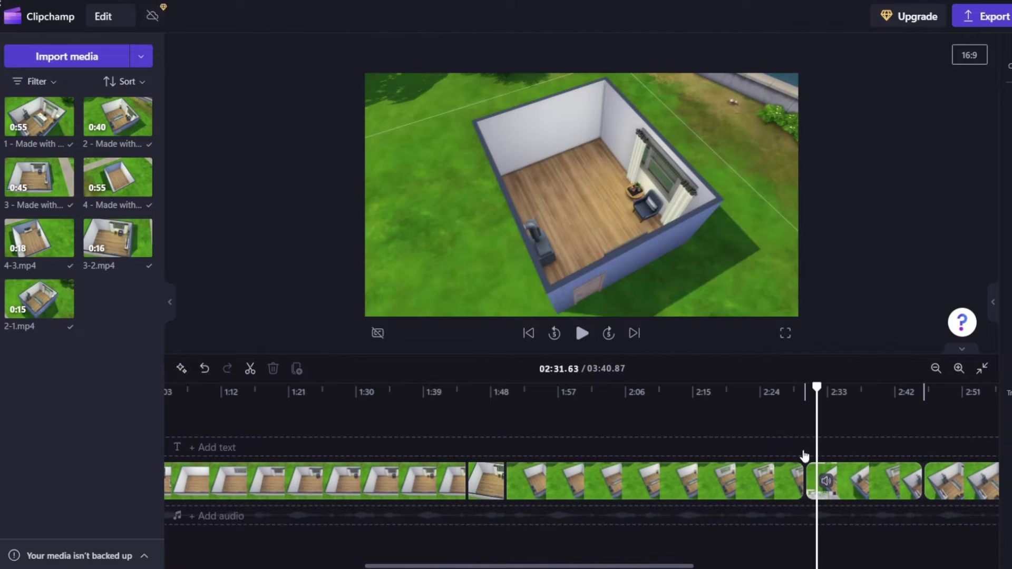
{"action": "left_click_drag", "start_coordinate": [573, 567], "coordinate": [673, 566]}
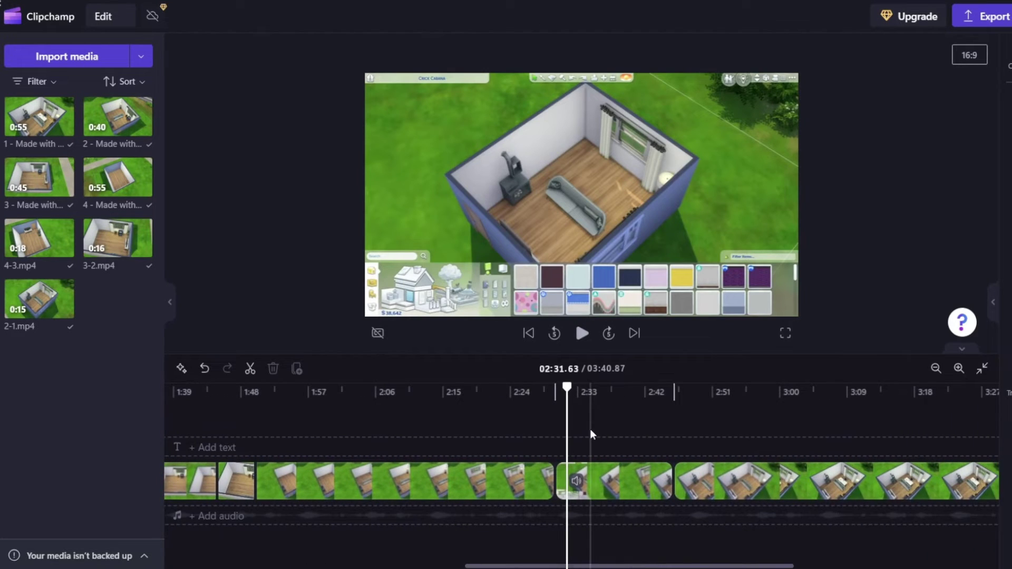
{"action": "left_click", "coordinate": [592, 429]}
{"action": "left_click", "coordinate": [588, 330]}
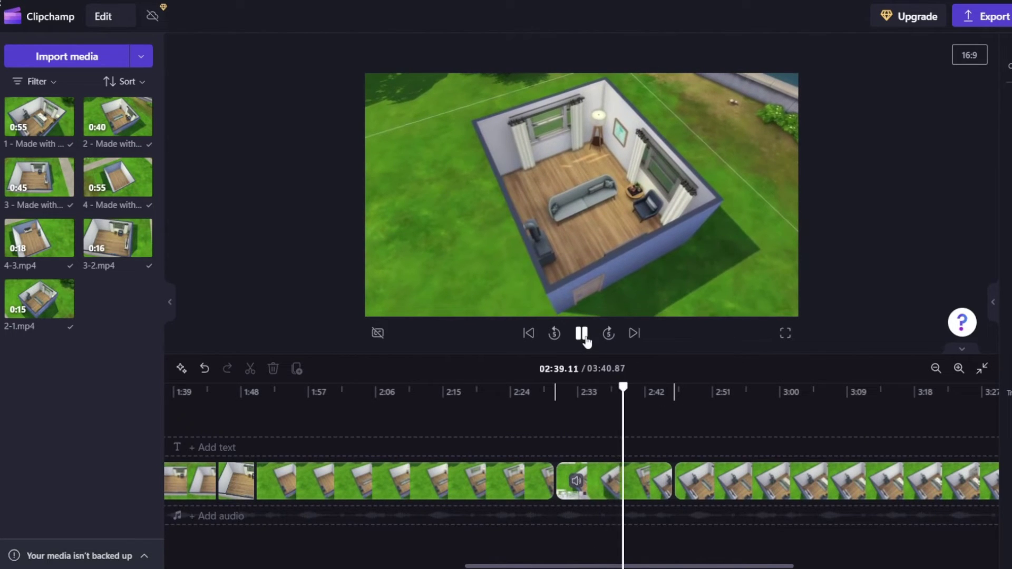
{"action": "left_click", "coordinate": [585, 336]}
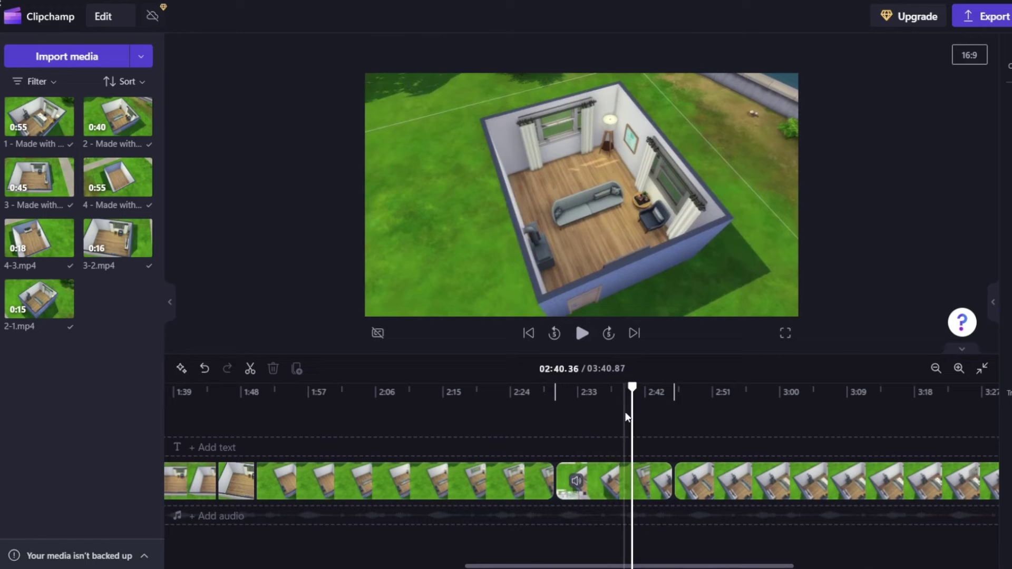
{"action": "left_click", "coordinate": [624, 416]}
{"action": "left_click", "coordinate": [624, 416]}
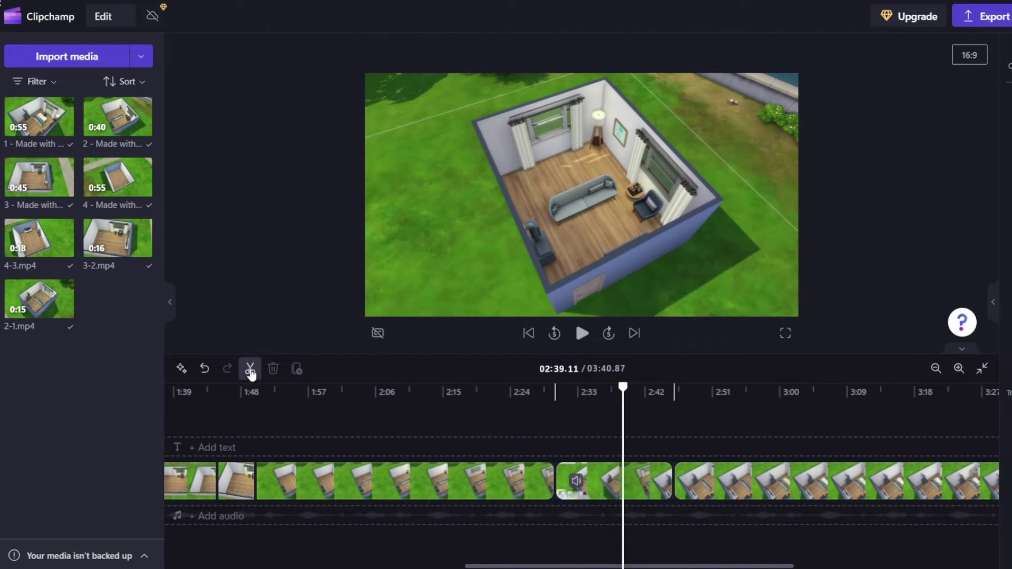
{"action": "left_click", "coordinate": [250, 369]}
{"action": "left_click", "coordinate": [273, 368]}
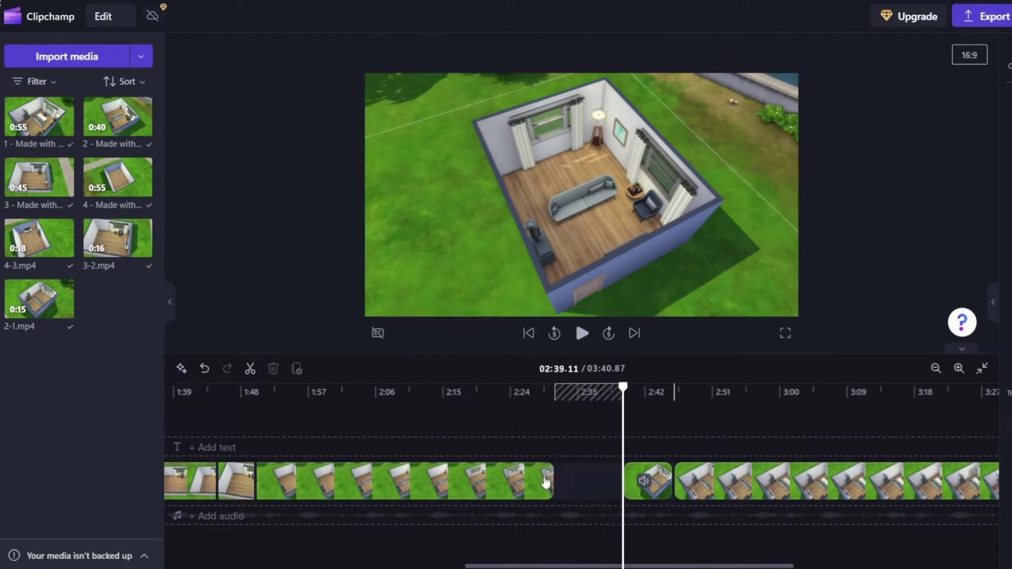
{"action": "left_click", "coordinate": [590, 479]}
Step: Split the 2-1 clip at 02:34.65 where the view matches the first scene, then delete its remainder and close the gap
{"action": "left_click", "coordinate": [582, 334]}
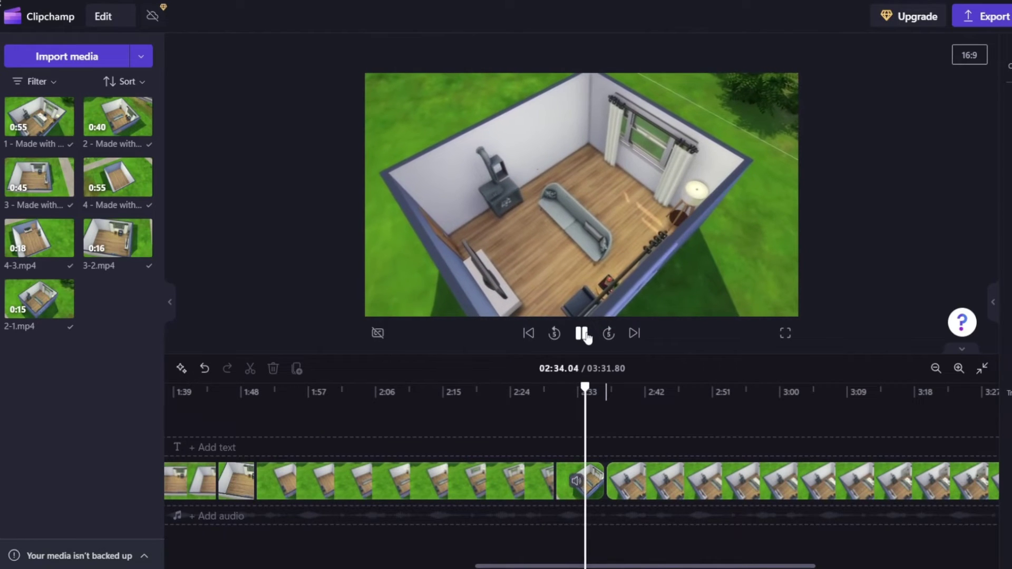
{"action": "left_click", "coordinate": [583, 334]}
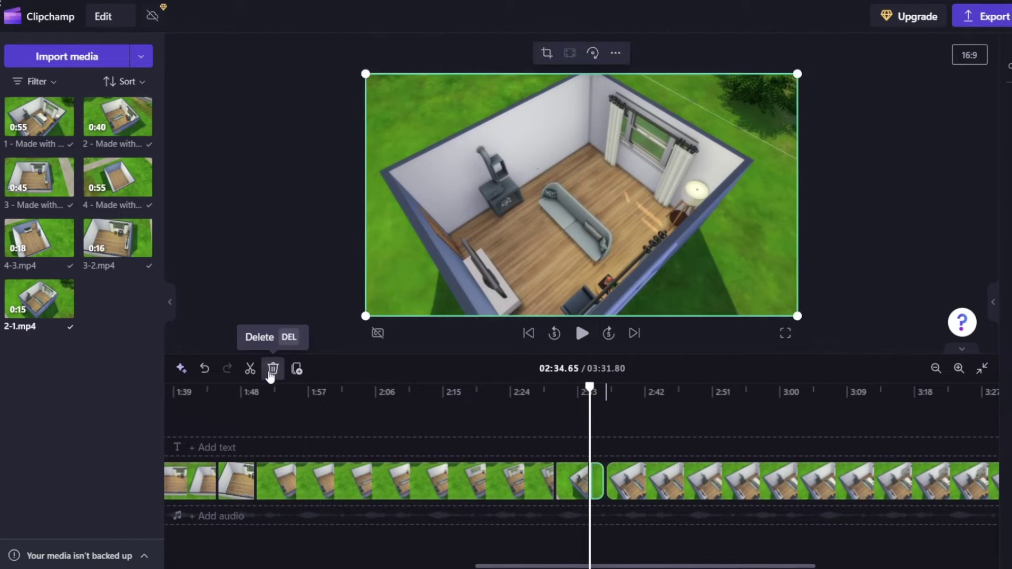
{"action": "left_click", "coordinate": [273, 369]}
{"action": "right_click", "coordinate": [598, 481]}
{"action": "left_click", "coordinate": [655, 514]}
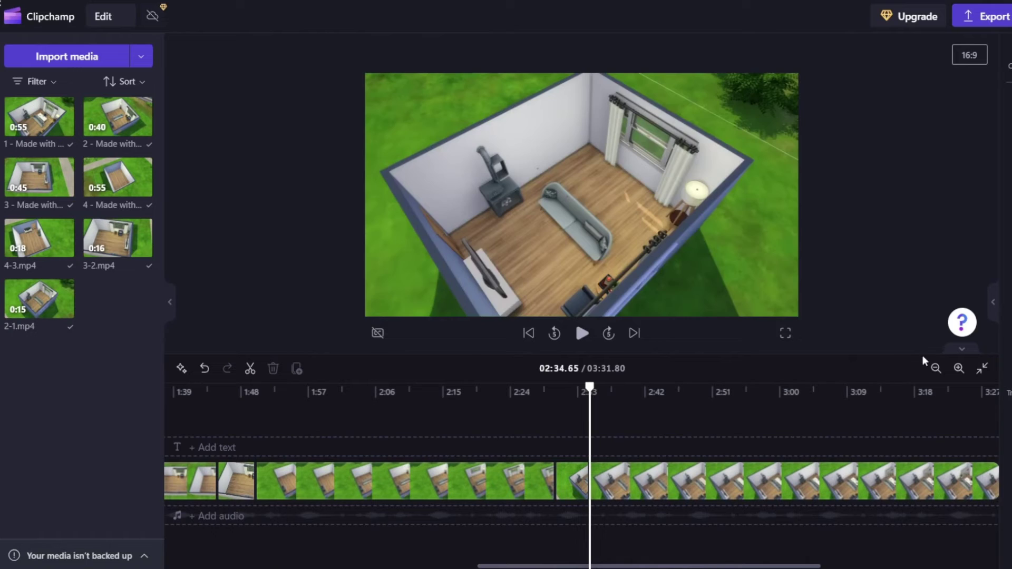
Step: Select the four scene videos 4, 3, 2 and 1 on the timeline together and set their speed to 8.5
{"action": "left_click", "coordinate": [936, 369]}
{"action": "left_click", "coordinate": [936, 369]}
{"action": "left_click", "coordinate": [936, 369]}
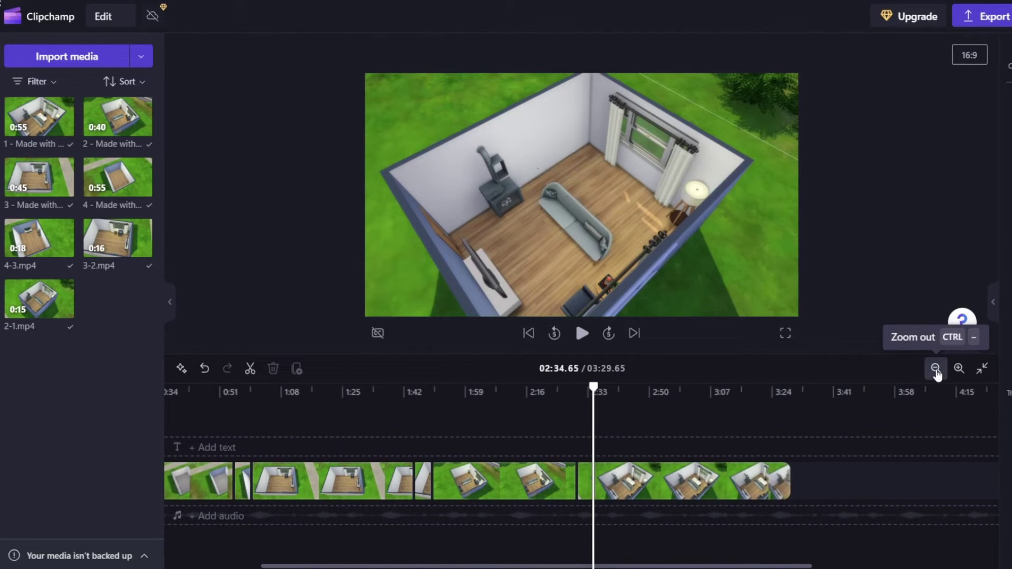
{"action": "left_click", "coordinate": [936, 369]}
{"action": "left_click_drag", "start_coordinate": [706, 566], "coordinate": [675, 567]}
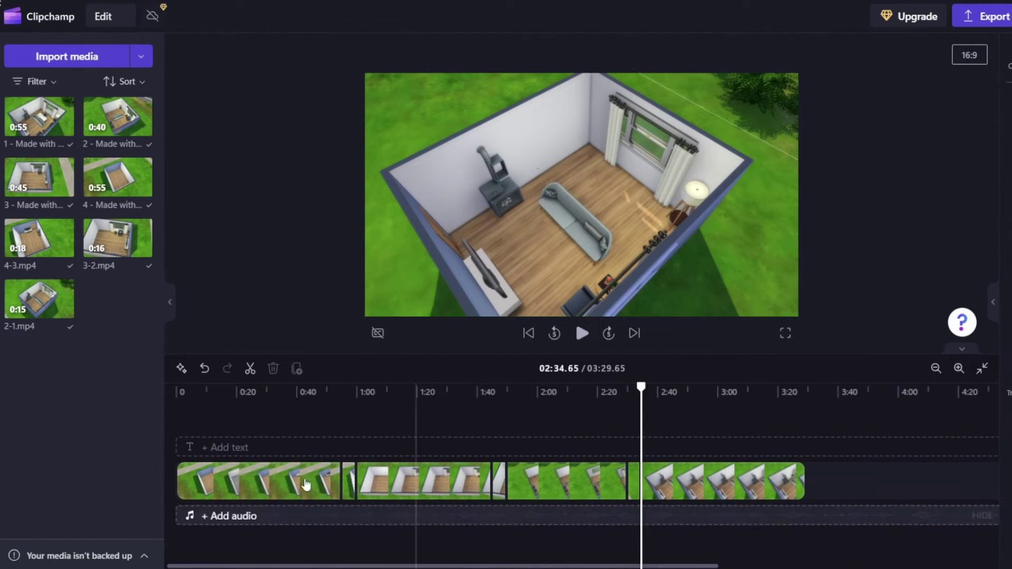
{"action": "left_click", "coordinate": [297, 481]}
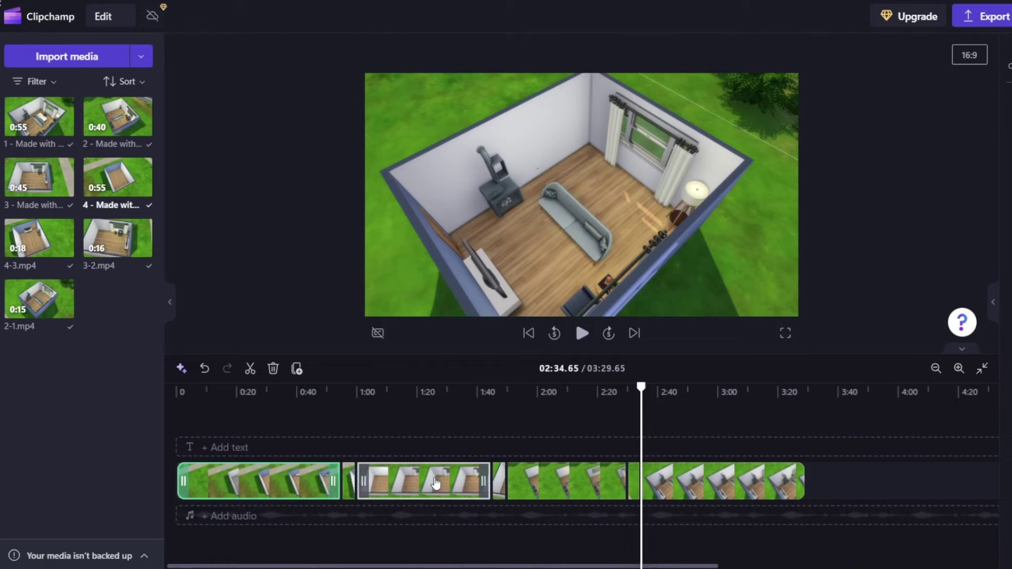
{"action": "left_click", "coordinate": [435, 482], "text": "shift"}
{"action": "left_click", "coordinate": [573, 477], "text": "shift"}
{"action": "left_click", "coordinate": [722, 481], "text": "shift"}
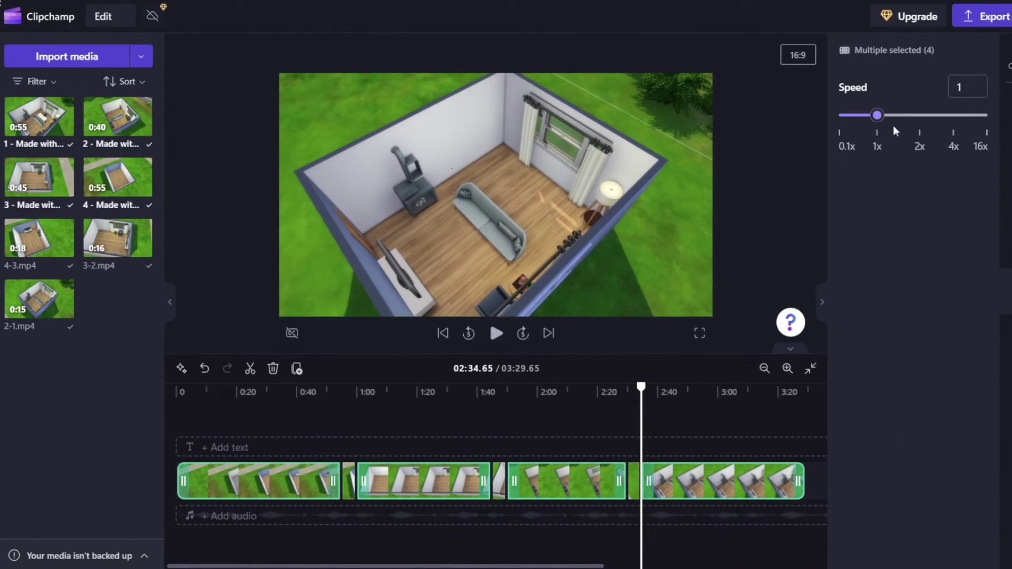
{"action": "left_click_drag", "start_coordinate": [878, 119], "coordinate": [966, 121]}
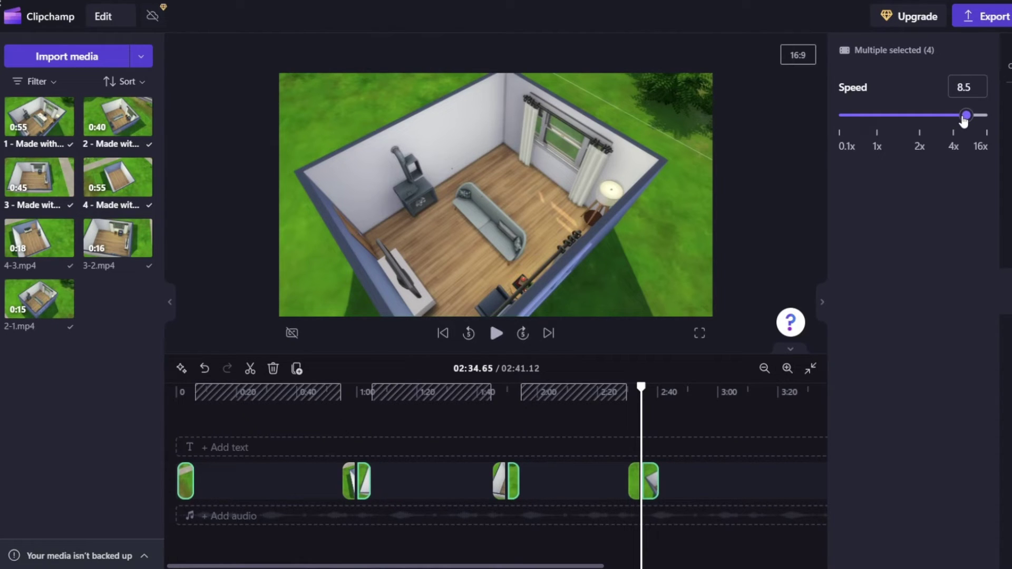
Step: Close all the gaps left between the sped-up scene videos and the transition clips
{"action": "left_click", "coordinate": [269, 482]}
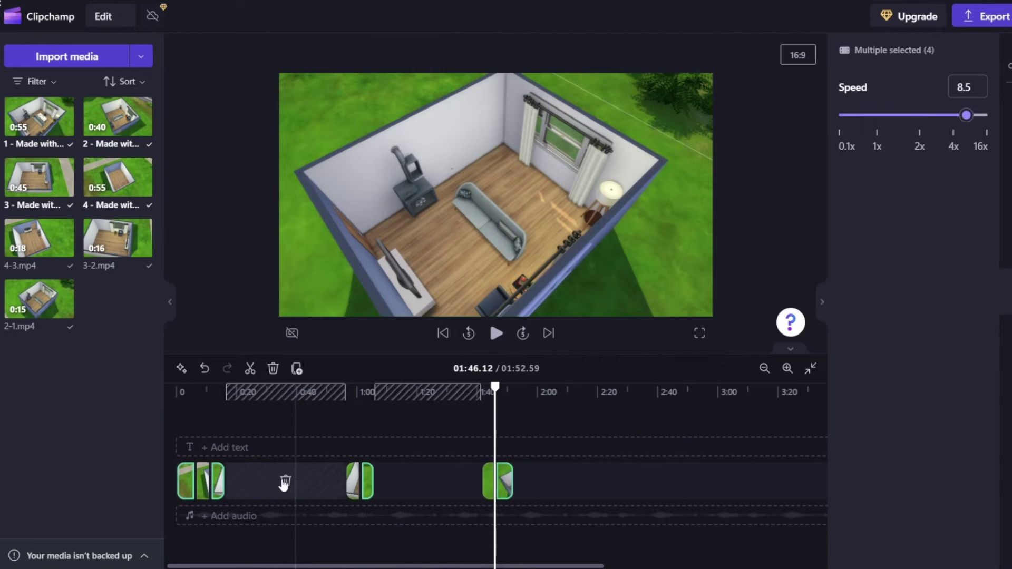
{"action": "left_click", "coordinate": [284, 482]}
{"action": "left_click", "coordinate": [310, 482]}
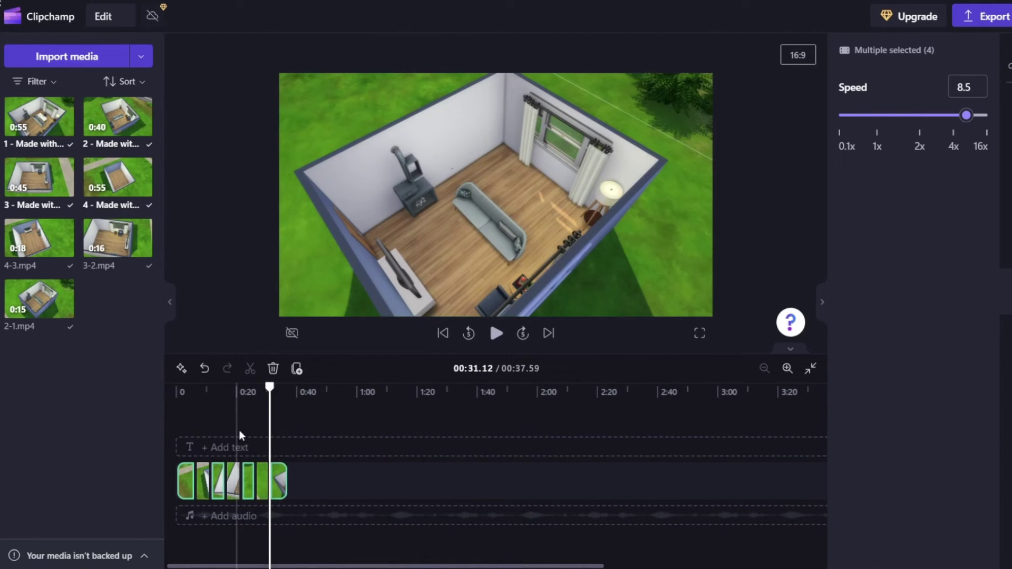
Step: Play back the shortened timeline from about 20 seconds to check the pacing, then return to the start
{"action": "left_click", "coordinate": [238, 435]}
{"action": "left_click", "coordinate": [496, 333]}
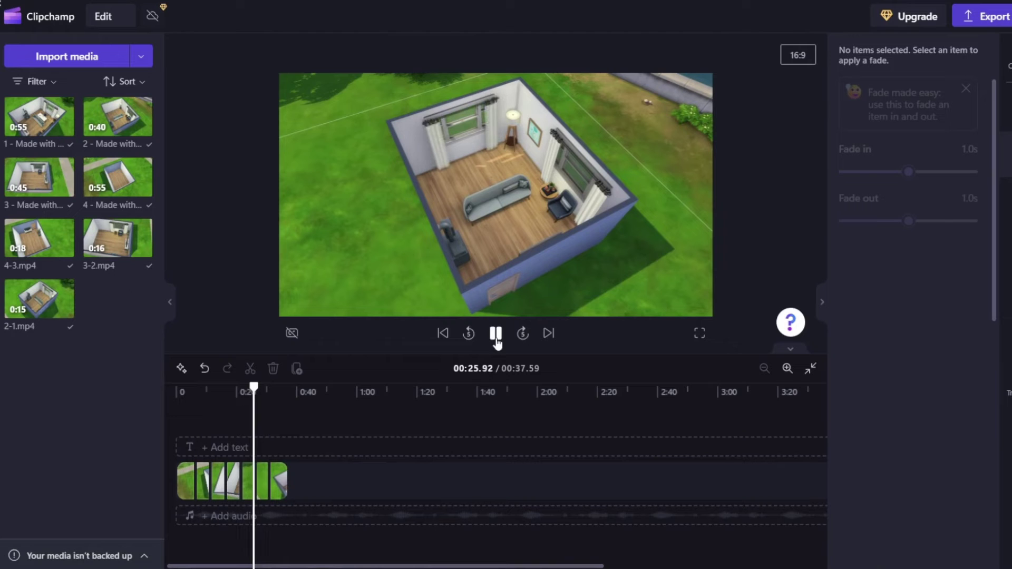
{"action": "left_click", "coordinate": [496, 342]}
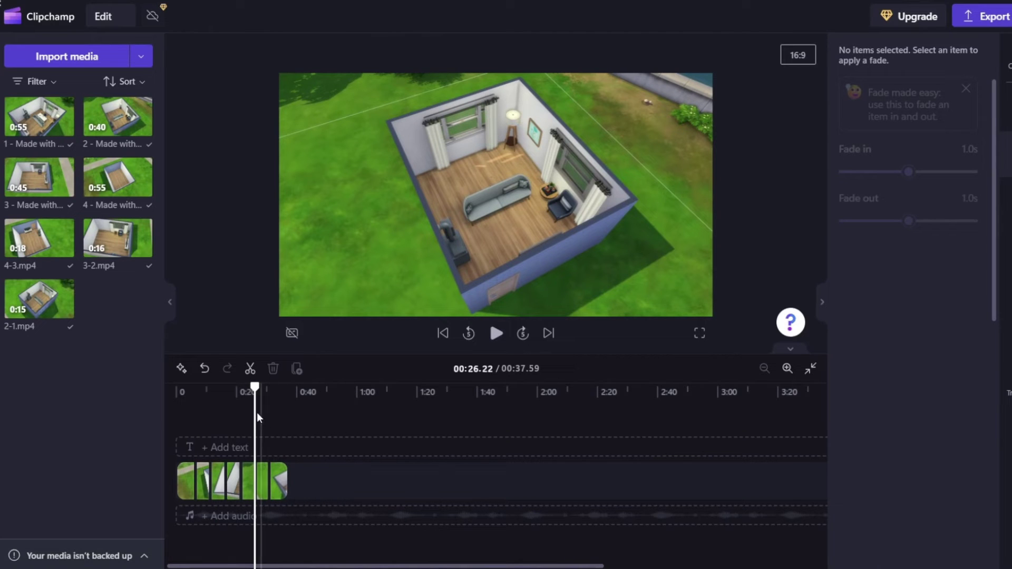
{"action": "left_click", "coordinate": [178, 420]}
Step: Apply a Cross fade between the 2-1 clip and scene video 1, and another between scene video 2 and the 2-1 clip
{"action": "left_click_drag", "start_coordinate": [309, 419], "coordinate": [262, 501]}
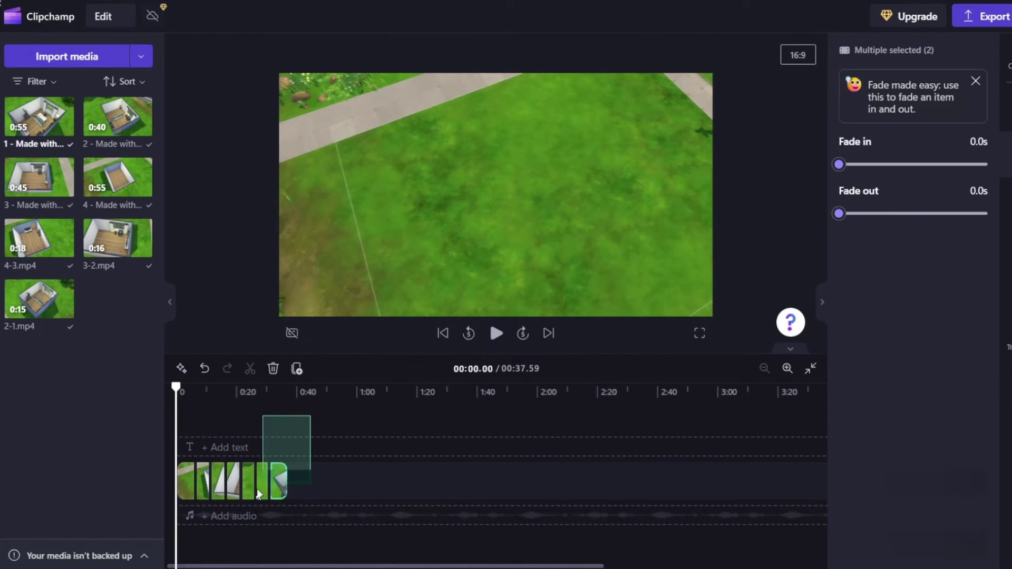
{"action": "left_click", "coordinate": [1008, 340]}
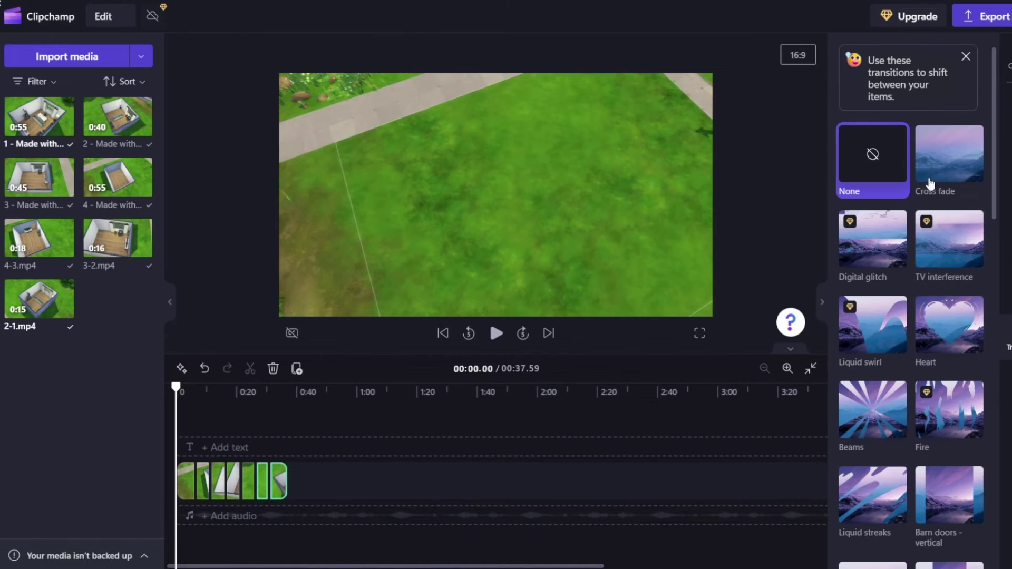
{"action": "left_click", "coordinate": [931, 185]}
{"action": "left_click_drag", "start_coordinate": [263, 420], "coordinate": [243, 482]}
{"action": "left_click", "coordinate": [1008, 340]}
{"action": "left_click", "coordinate": [949, 163]}
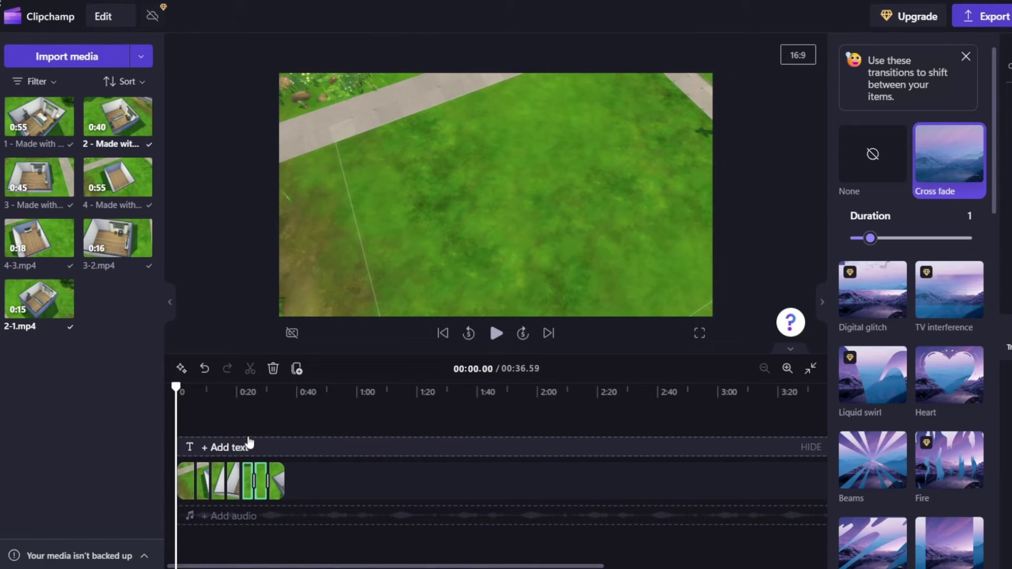
Step: Apply a Cross fade between the 3-2 clip and scene video 2
{"action": "left_click", "coordinate": [256, 422]}
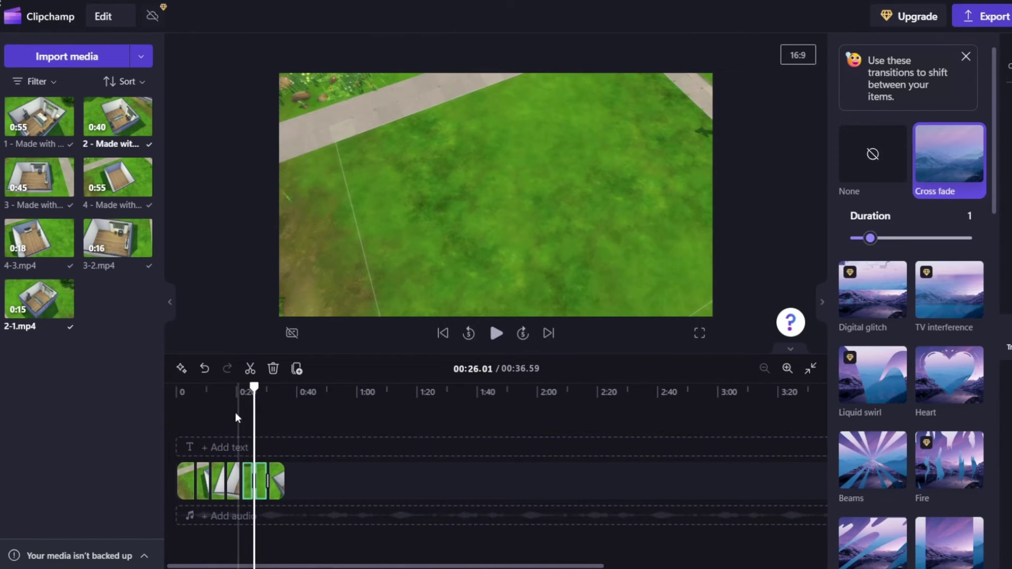
{"action": "left_click_drag", "start_coordinate": [235, 418], "coordinate": [249, 496]}
{"action": "left_click", "coordinate": [1008, 345]}
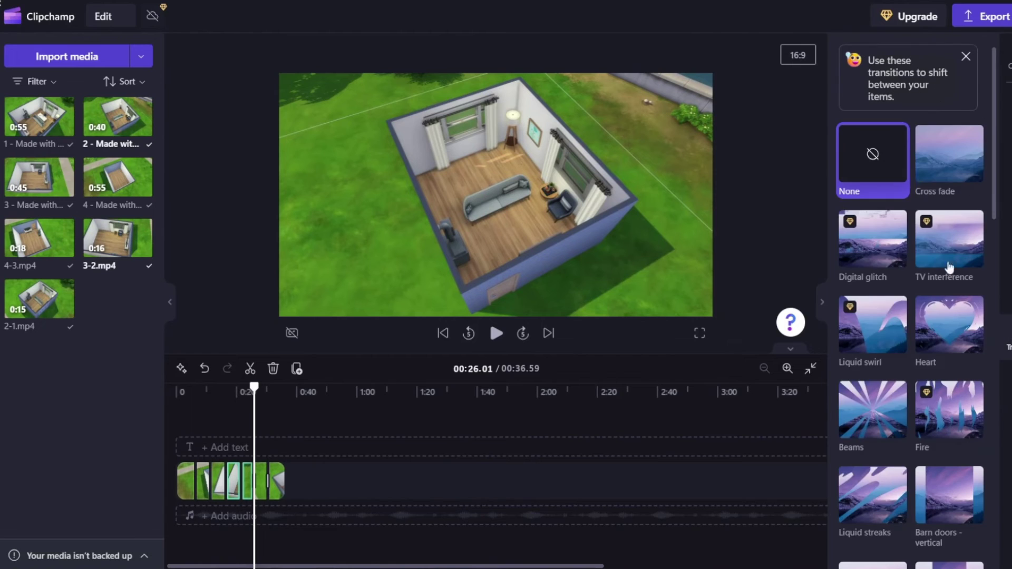
{"action": "left_click", "coordinate": [949, 159]}
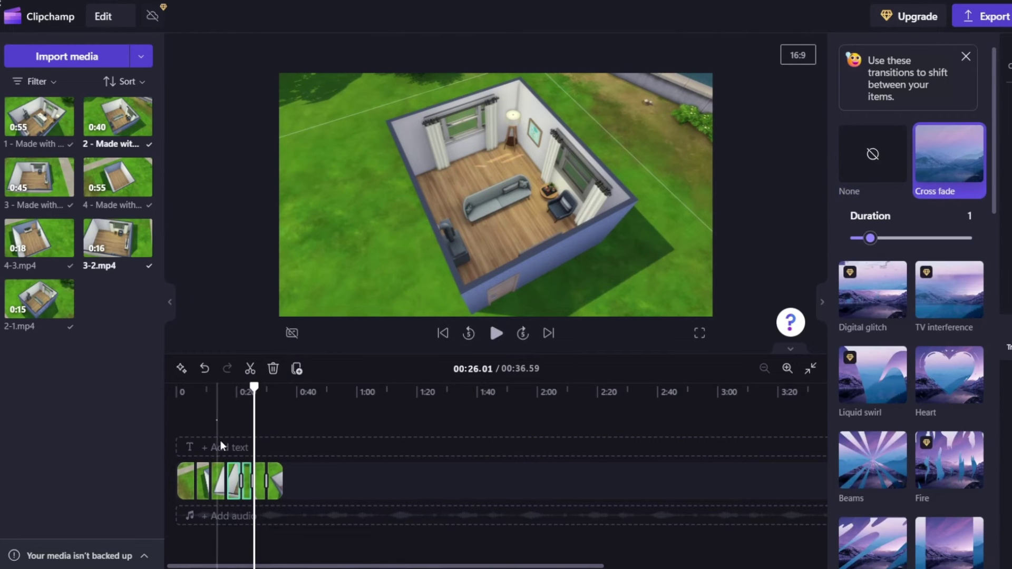
Step: Apply a Cross fade between scene video 3 and the 3-2 clip
{"action": "left_click_drag", "start_coordinate": [217, 420], "coordinate": [232, 495]}
{"action": "left_click", "coordinate": [1008, 342]}
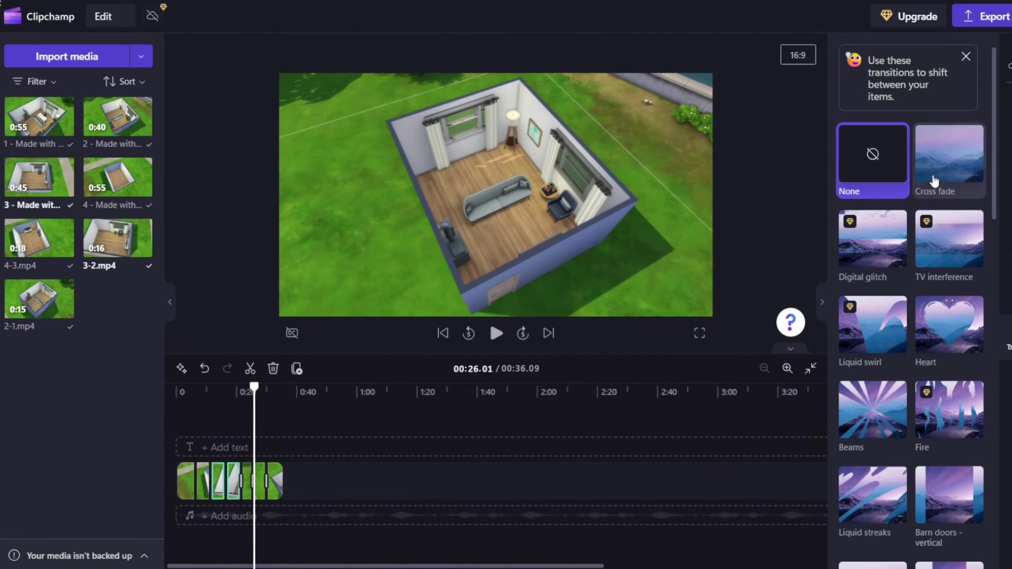
{"action": "left_click", "coordinate": [934, 178]}
Step: Apply a Cross fade between the 4-3 clip and scene video 3, and another between scene video 4 and the 4-3 clip
{"action": "key", "text": "ctrl+z"}
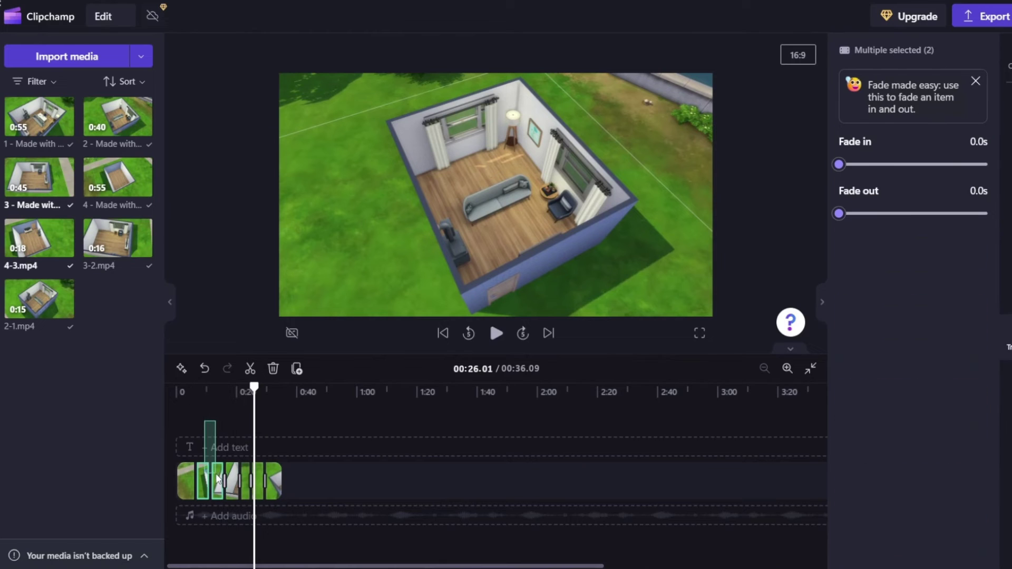
{"action": "key", "text": "ctrl+y"}
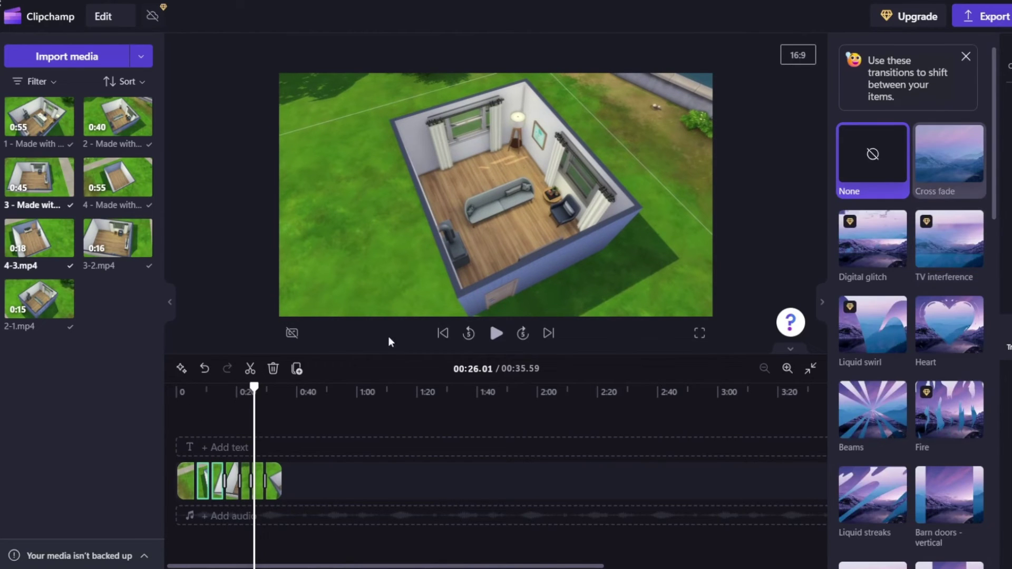
{"action": "key", "text": "ctrl+z"}
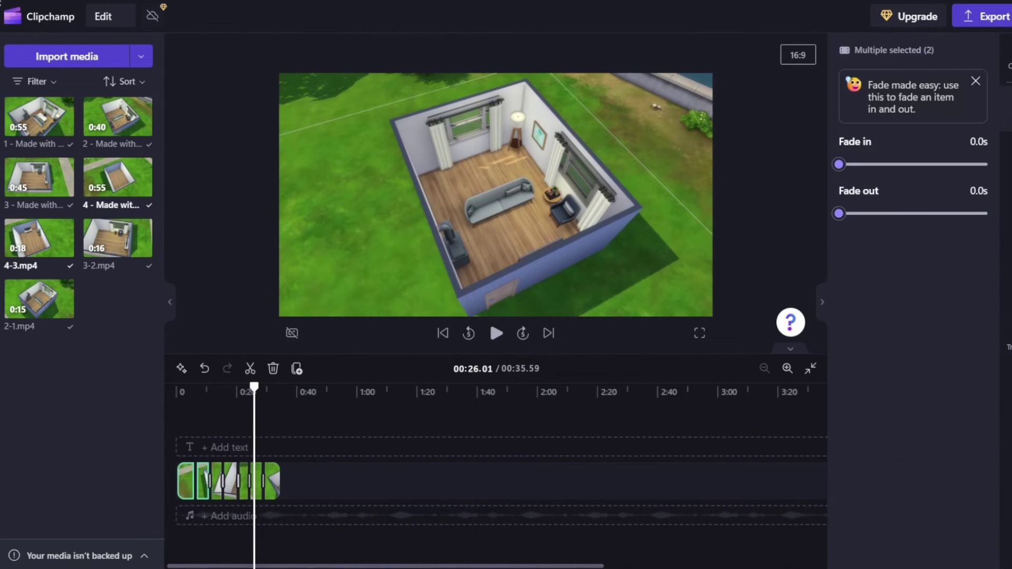
{"action": "key", "text": "ctrl+y"}
{"action": "left_click", "coordinate": [951, 173]}
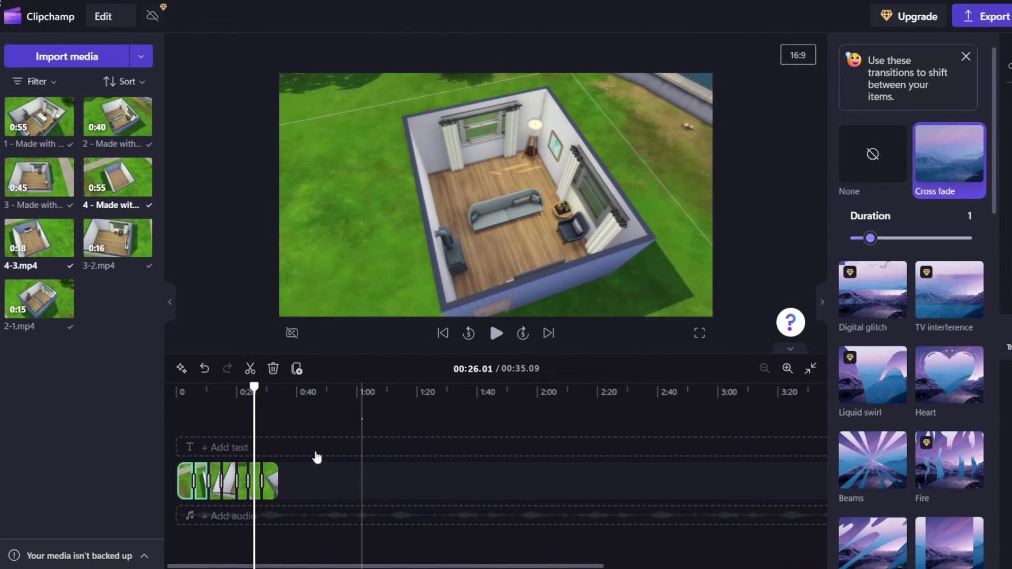
Step: Set the Cross fade duration to 0.25 for all clips on the timeline at once, then deselect them
{"action": "left_click_drag", "start_coordinate": [362, 417], "coordinate": [131, 536]}
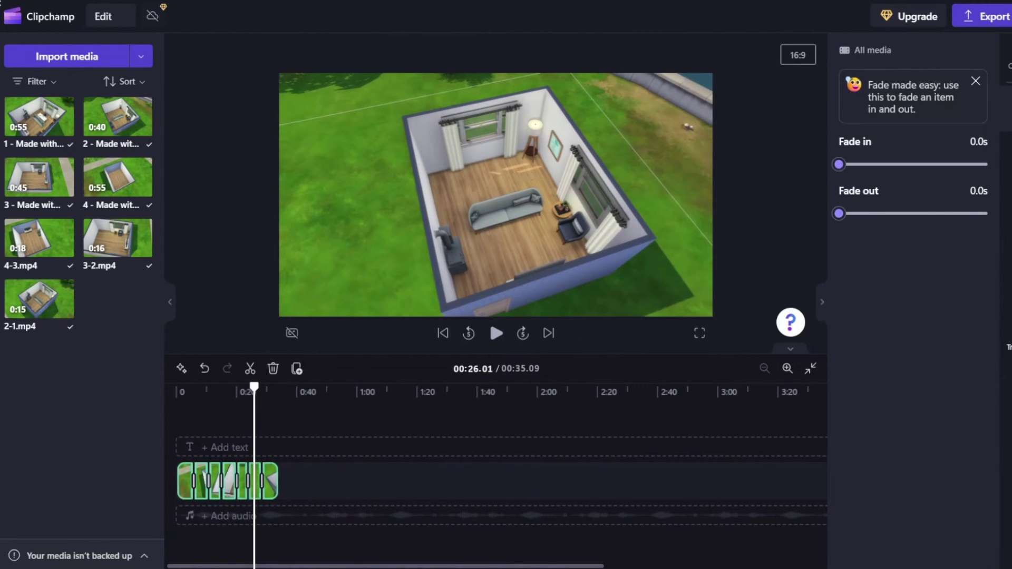
{"action": "left_click", "coordinate": [1008, 338]}
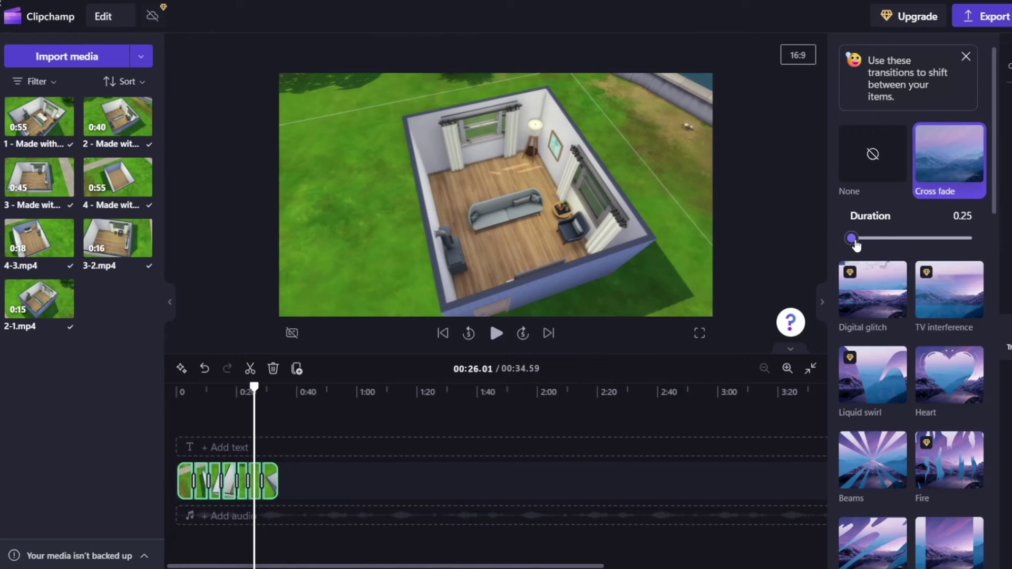
{"action": "left_click", "coordinate": [854, 240]}
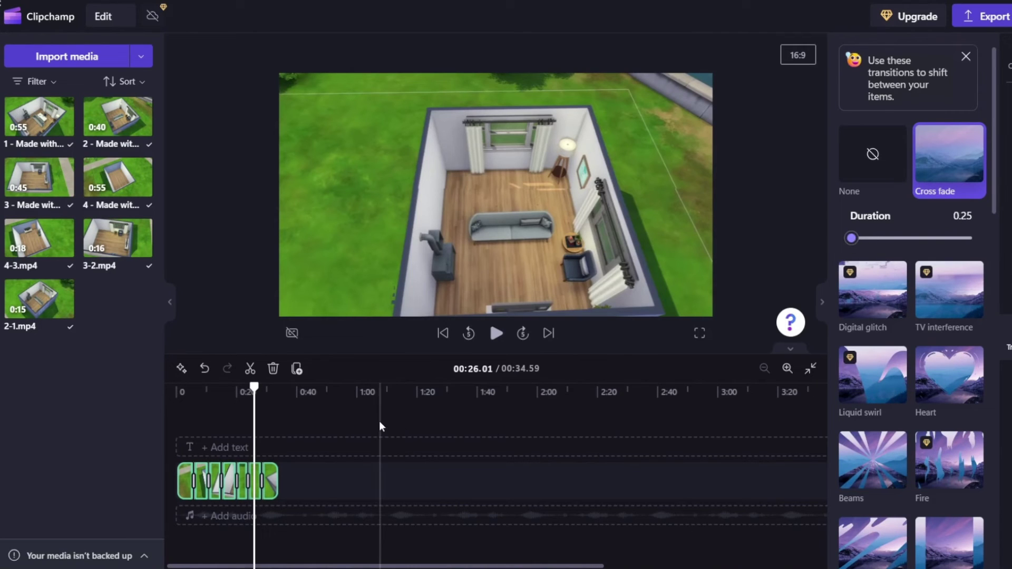
{"action": "left_click", "coordinate": [379, 426]}
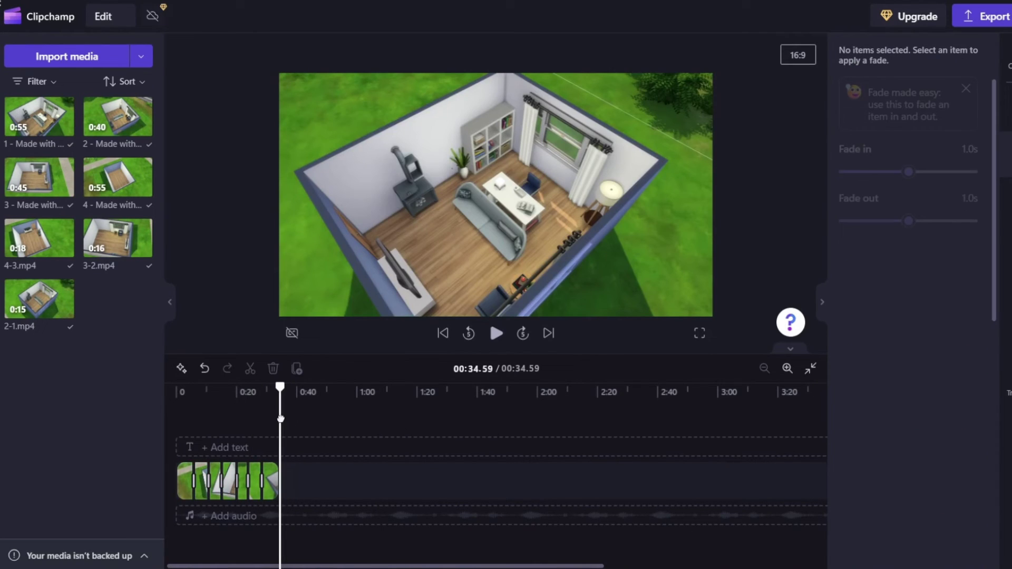
Step: Start exporting the finished video
{"action": "left_click", "coordinate": [981, 21]}
{"action": "left_click", "coordinate": [833, 203]}
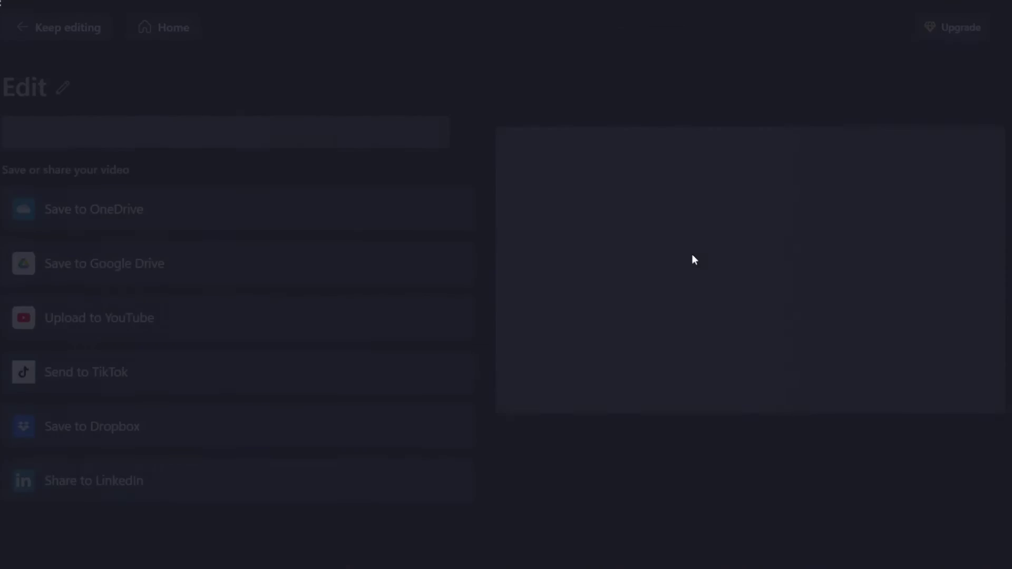